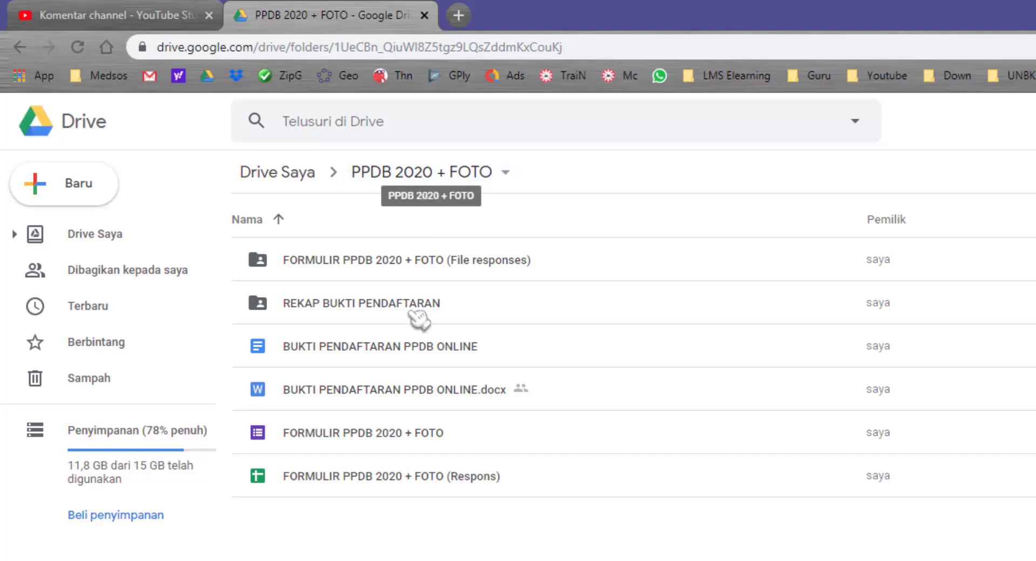
Step: Open the FORMULIR PPDB 2020 + FOTO form from the Drive folder and look over its questions and responses
click(292, 438)
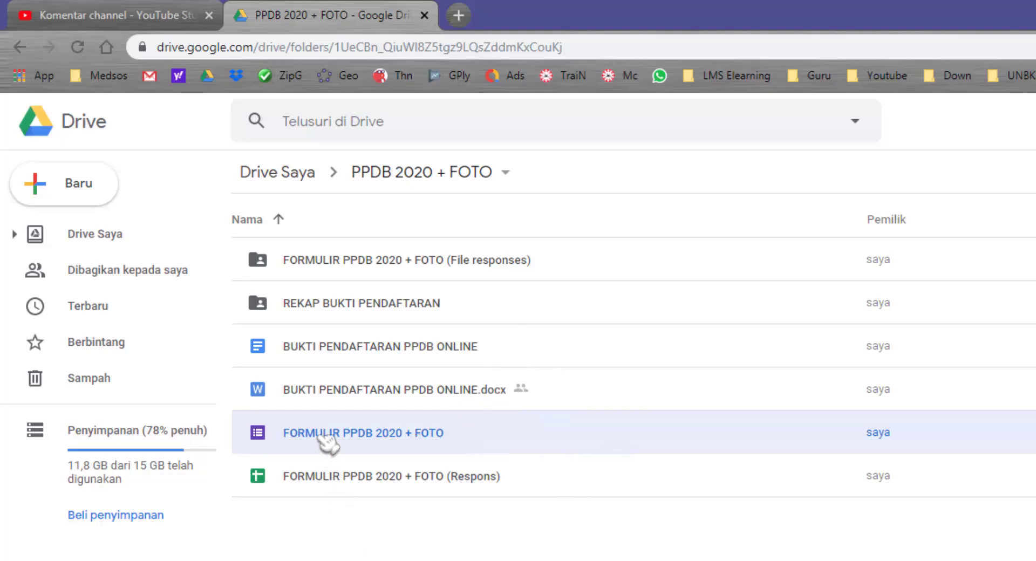
double_click(326, 444)
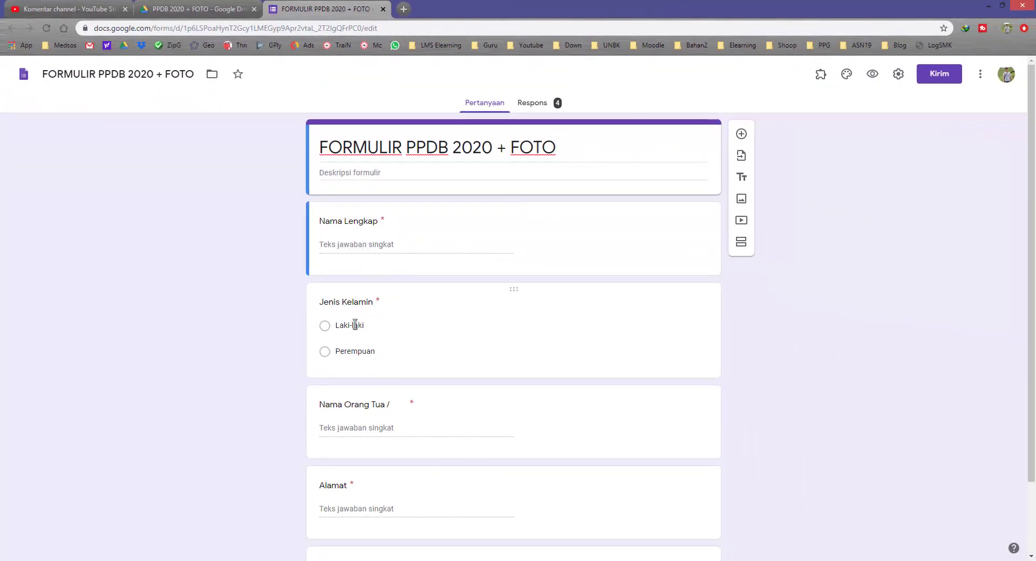
scroll(282, 340, down, 2)
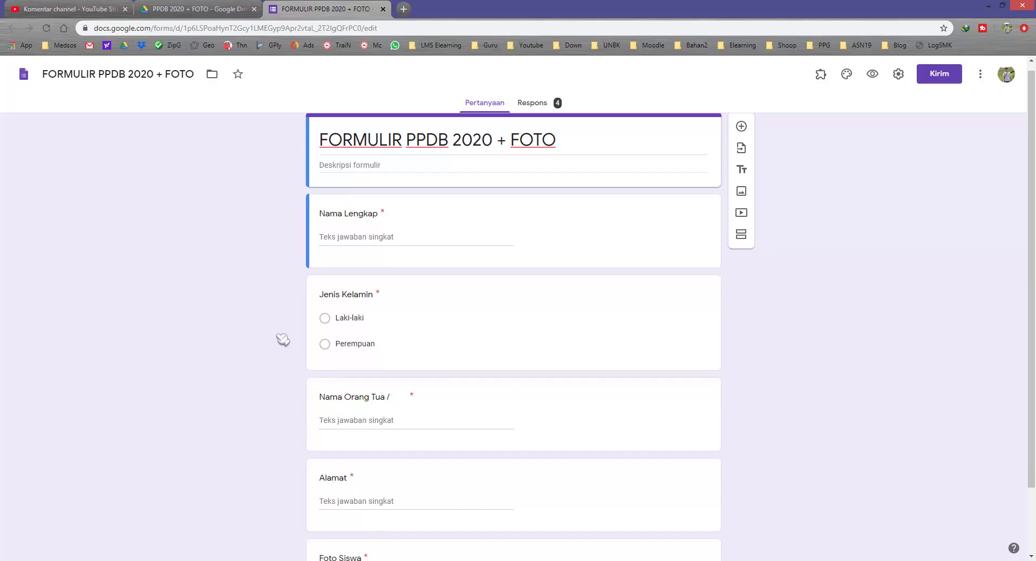
scroll(282, 340, up, 2)
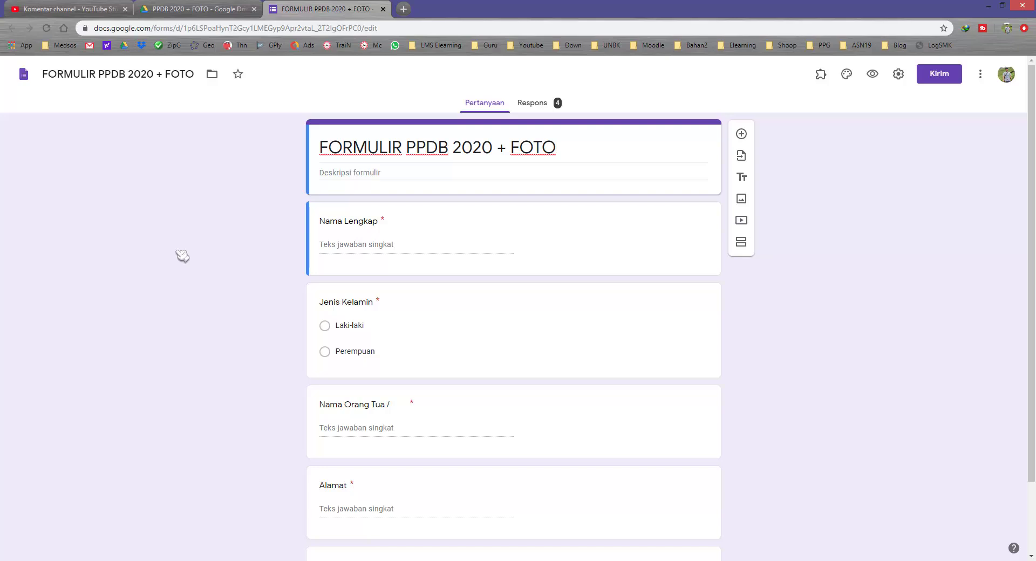
click(536, 103)
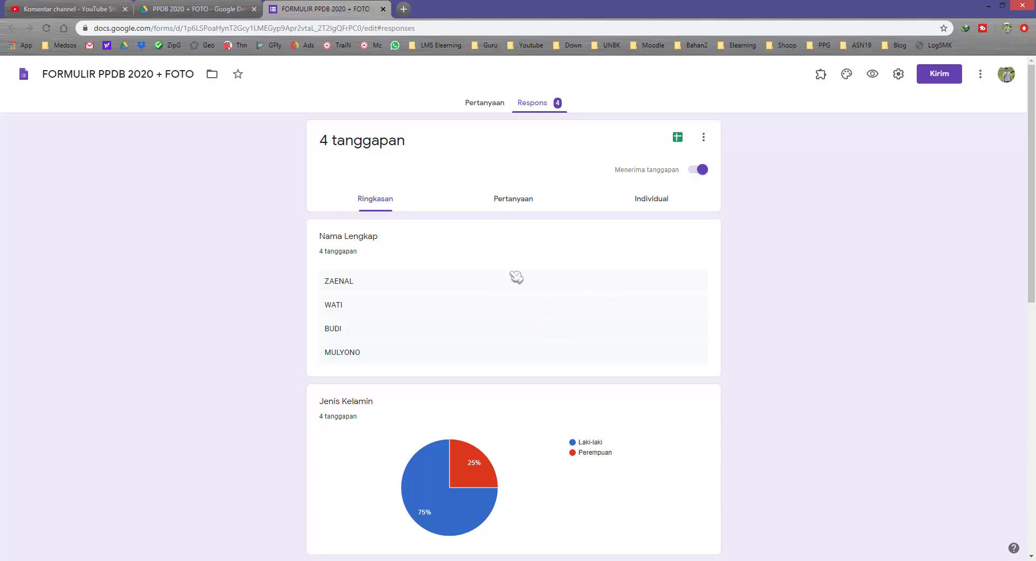
click(485, 104)
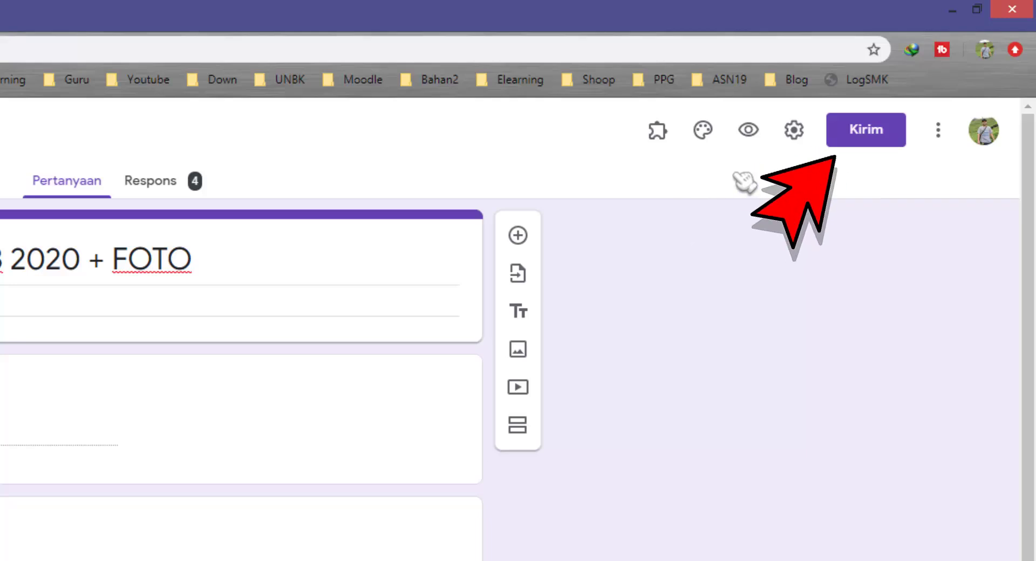
Step: Open the form's send options and switch email address collection on and back off
click(866, 135)
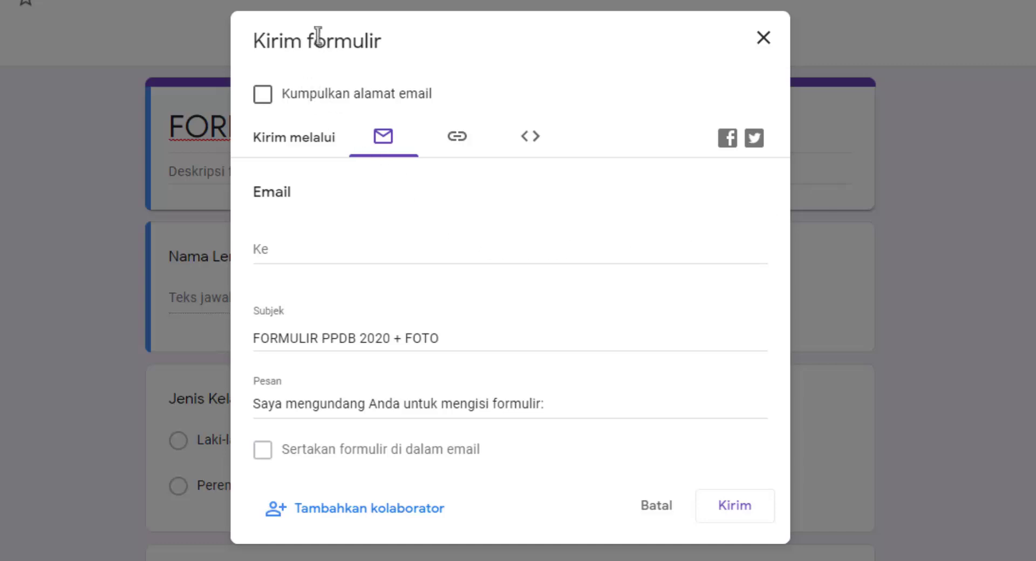
drag(254, 41, 400, 47)
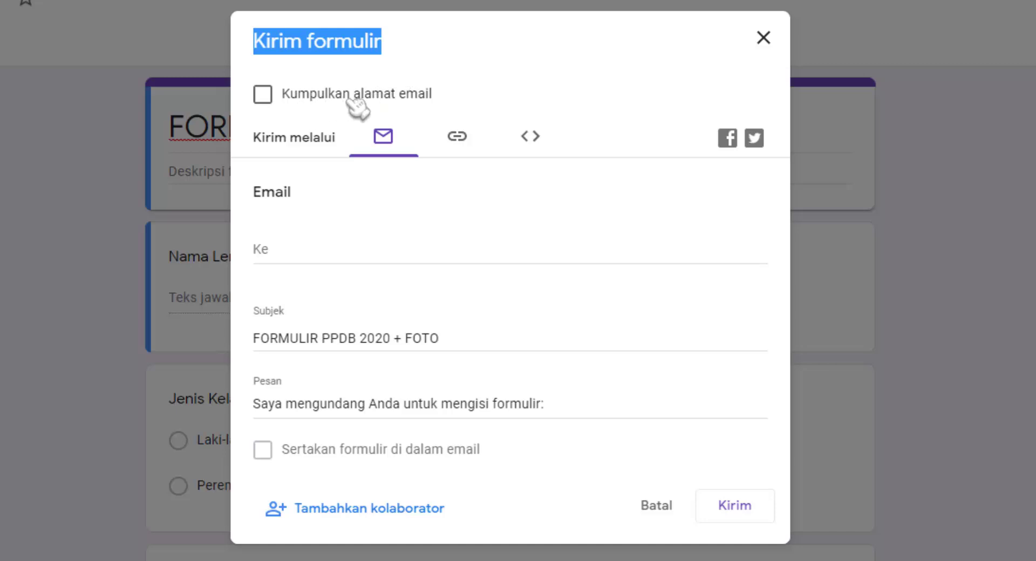
click(405, 100)
click(295, 98)
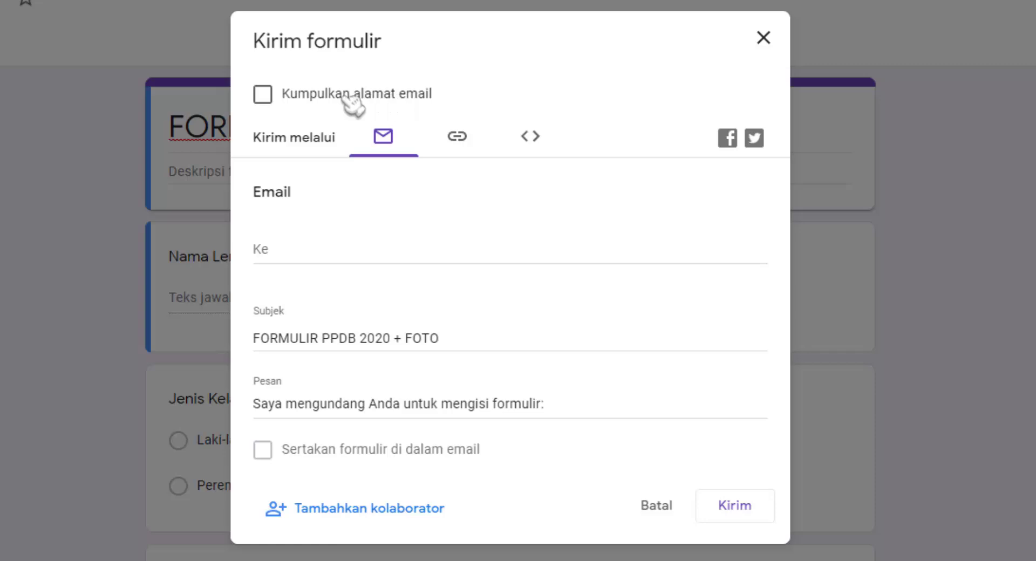
click(368, 95)
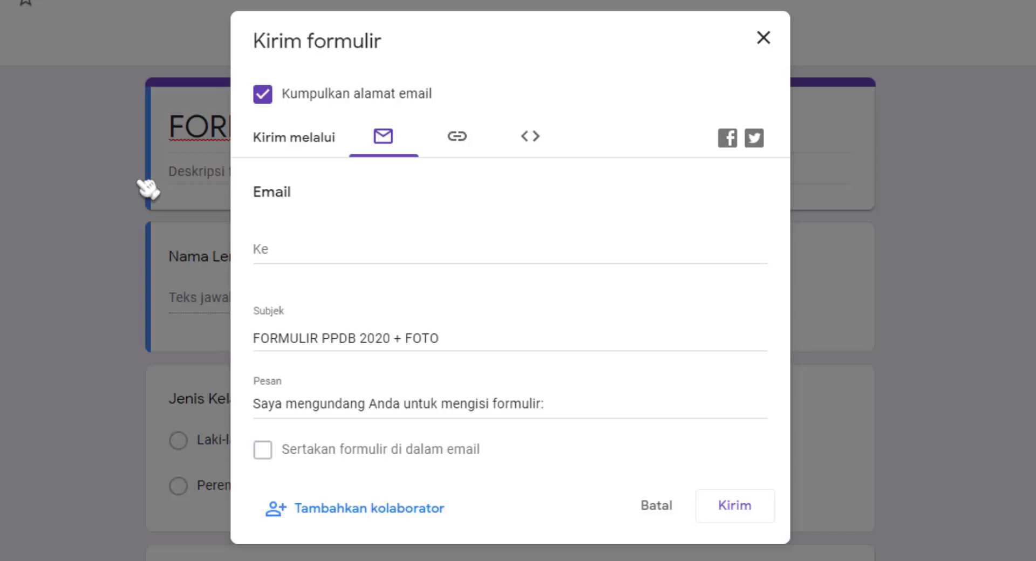
click(305, 101)
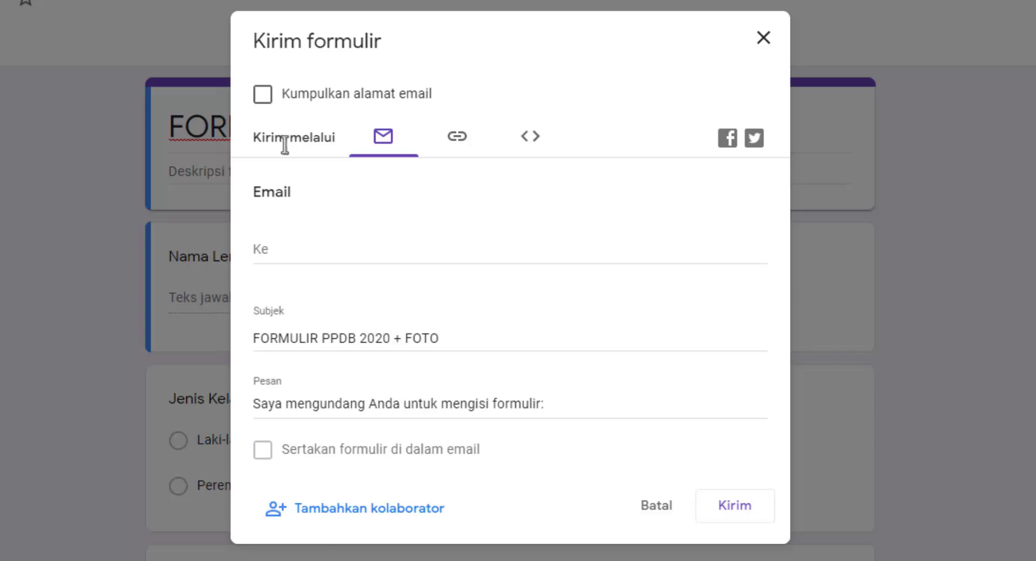
Step: Review the link and HTML embed methods for sending the form
drag(262, 138, 317, 138)
click(465, 139)
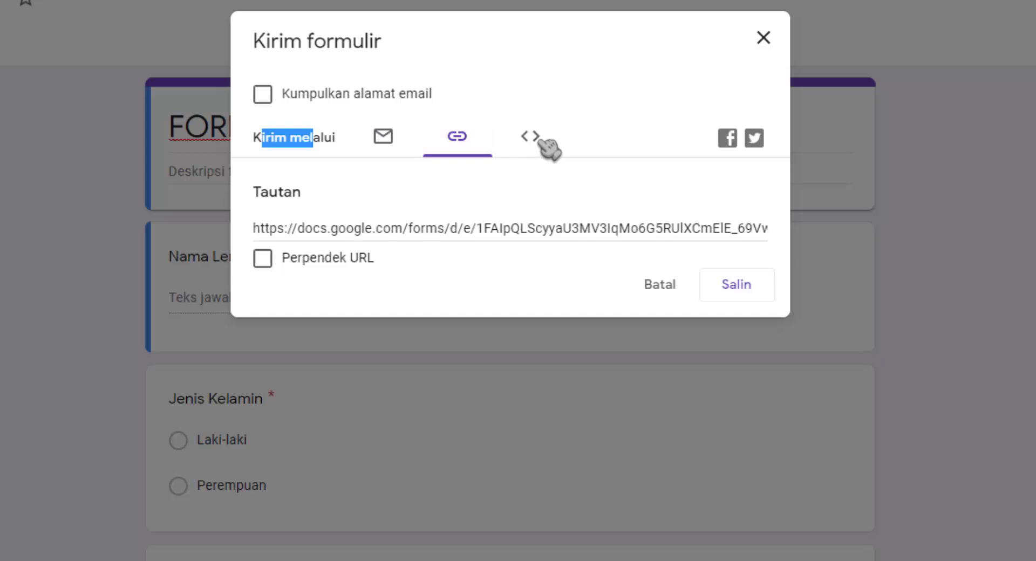
click(537, 145)
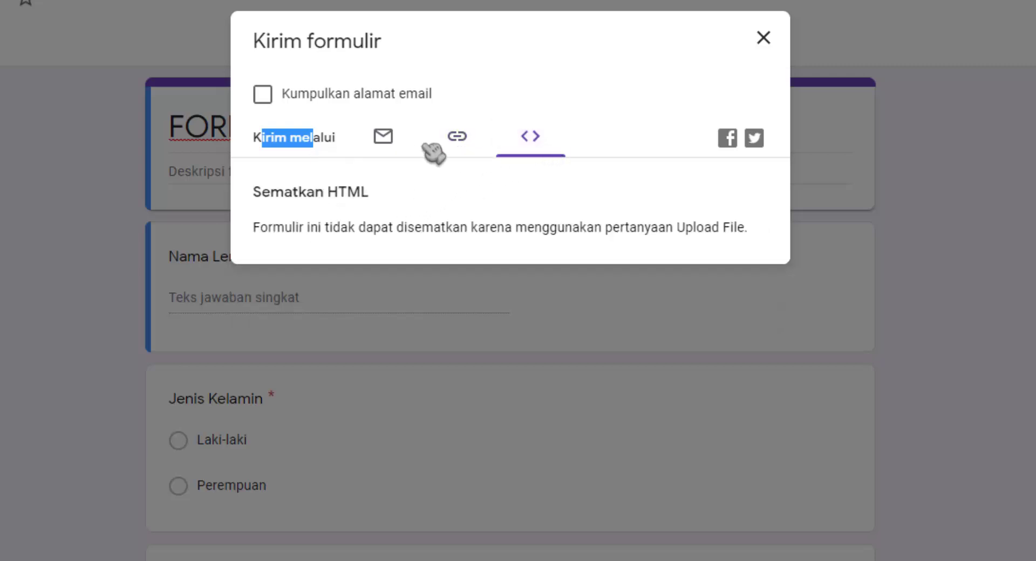
Step: Choose to send the form by link and shorten its URL
click(461, 142)
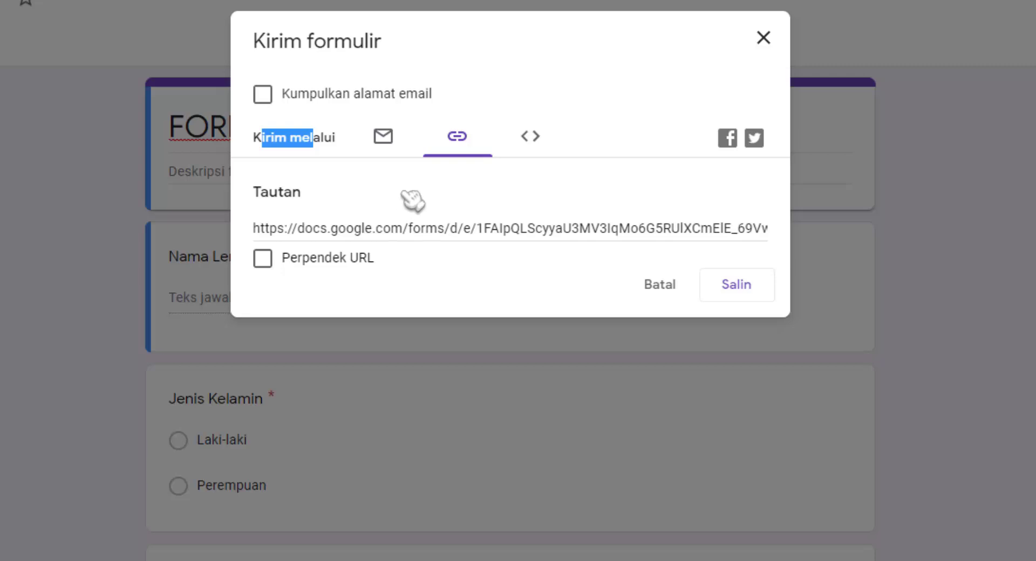
click(460, 140)
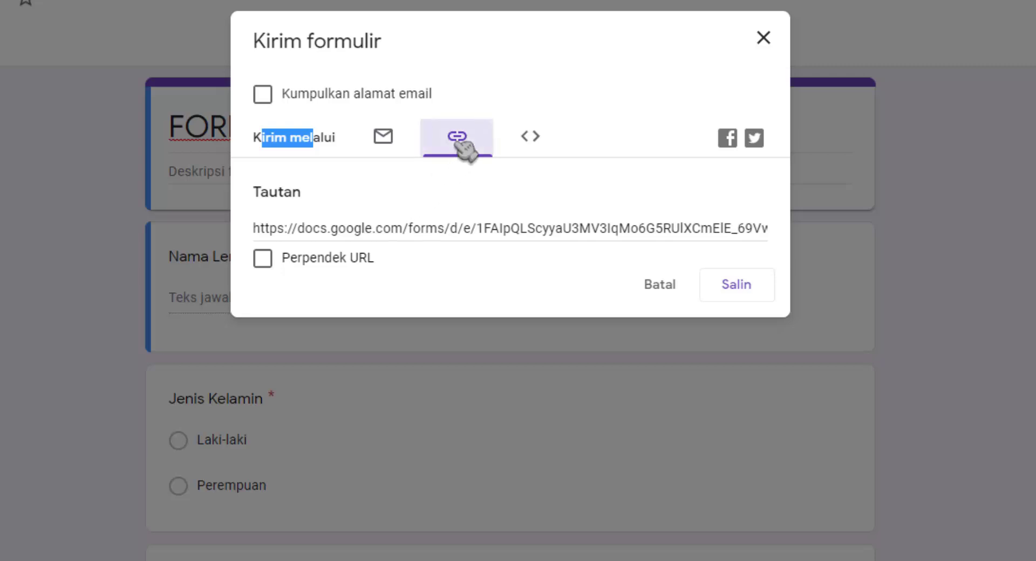
click(461, 142)
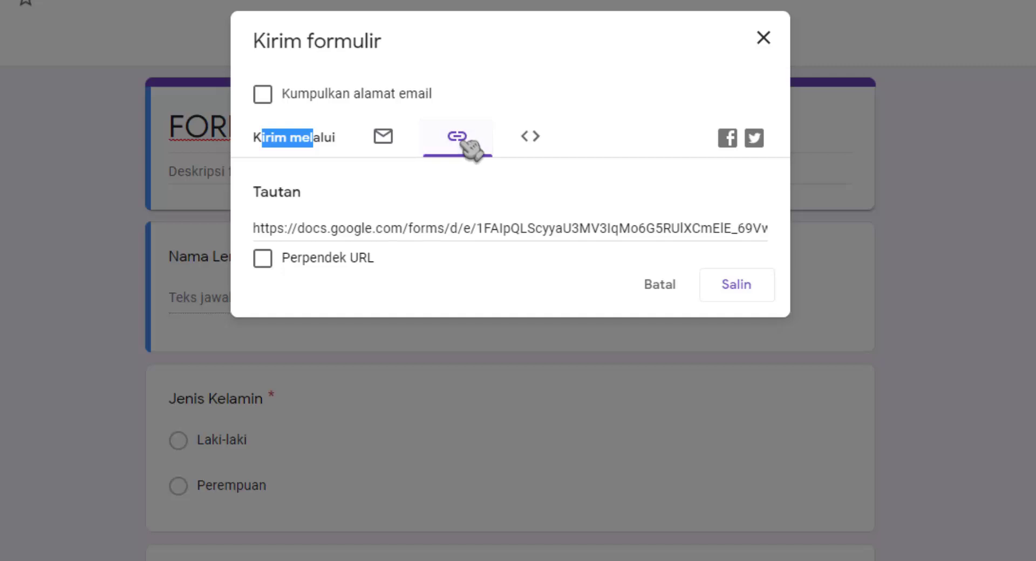
click(326, 232)
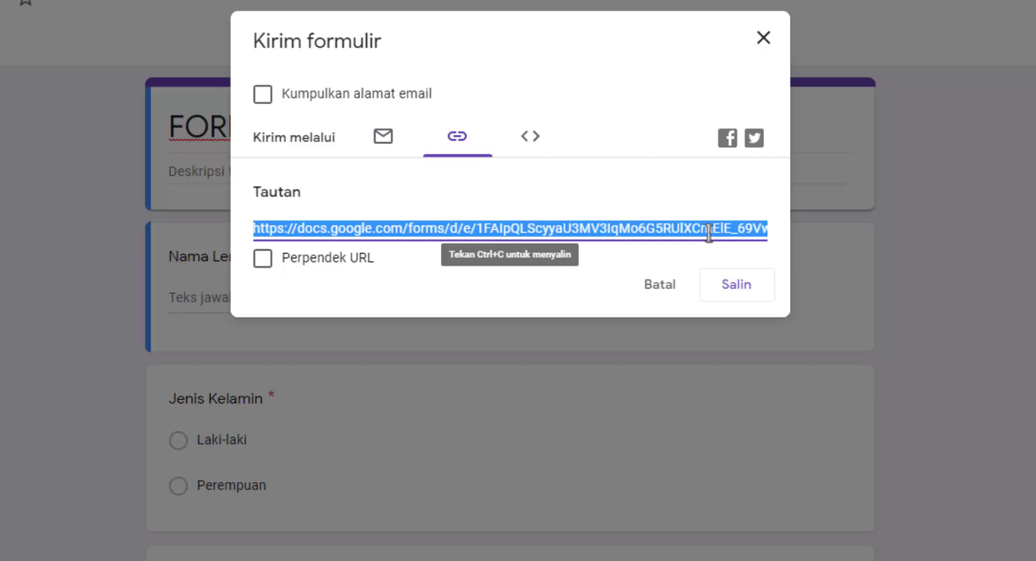
click(307, 261)
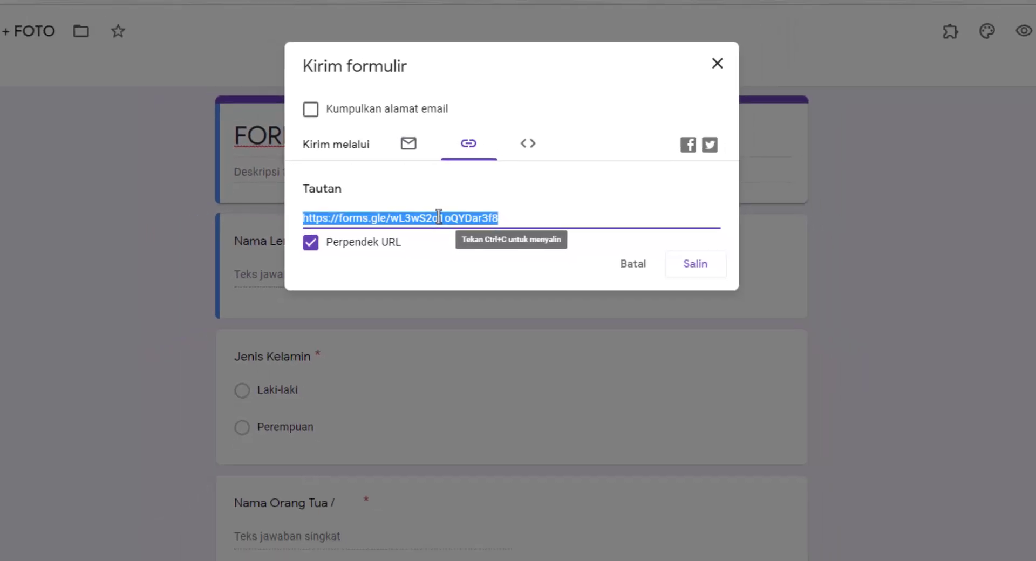
Step: Open the bookmarked Bitly site in a new browser tab and view the existing PTS GENAP MARET 2020 link
click(405, 9)
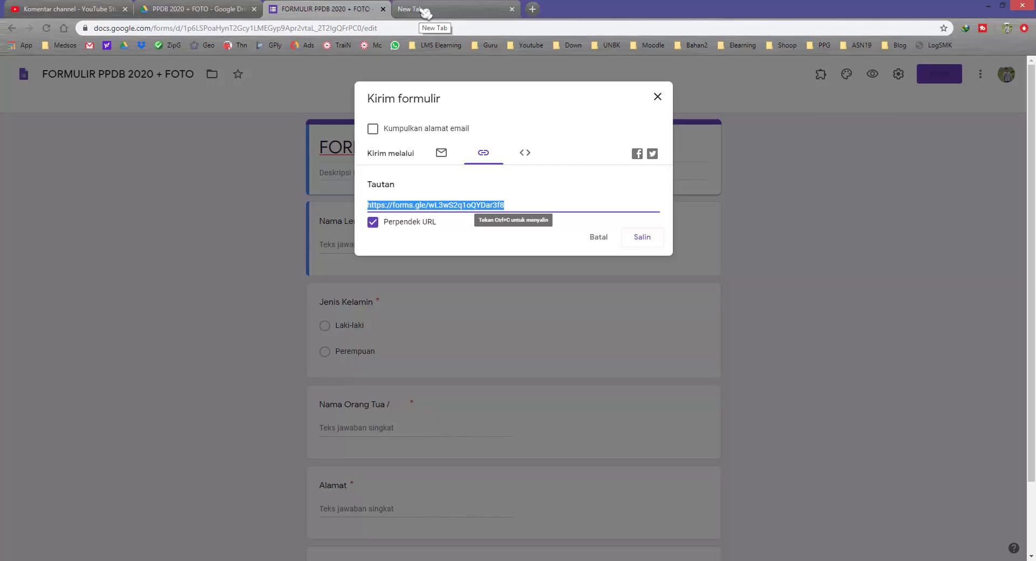
click(425, 11)
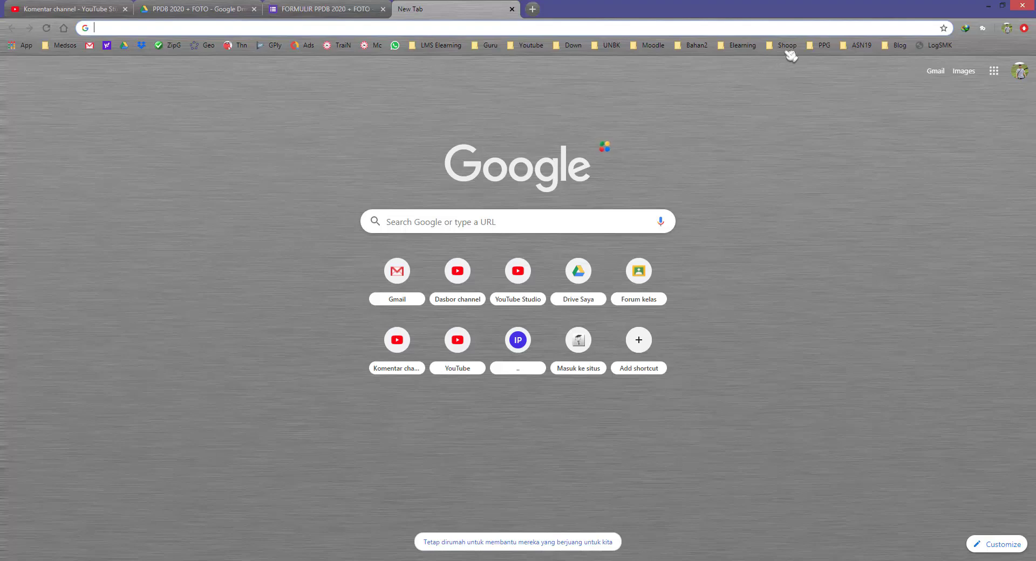
click(750, 47)
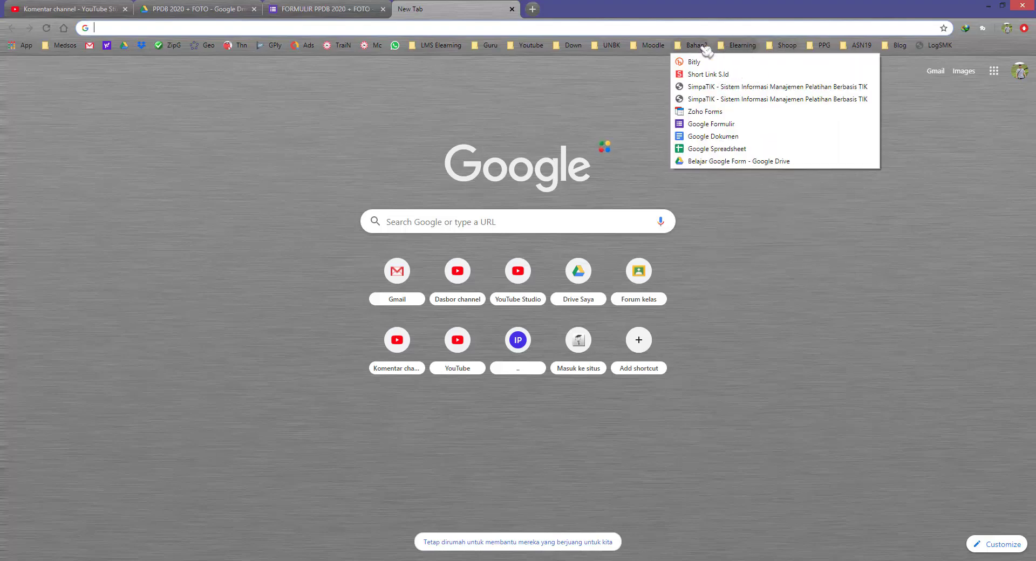
click(717, 68)
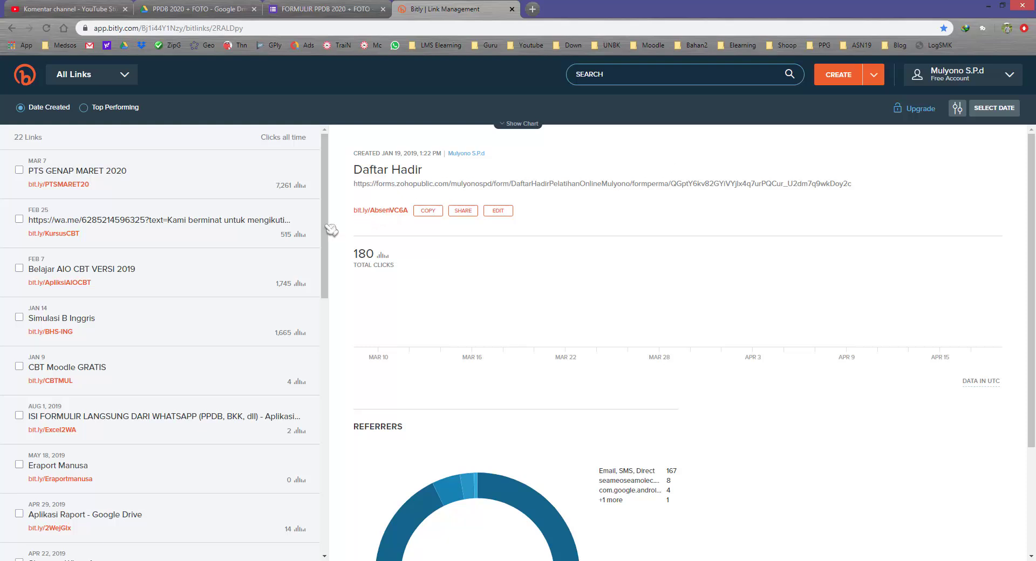
click(98, 181)
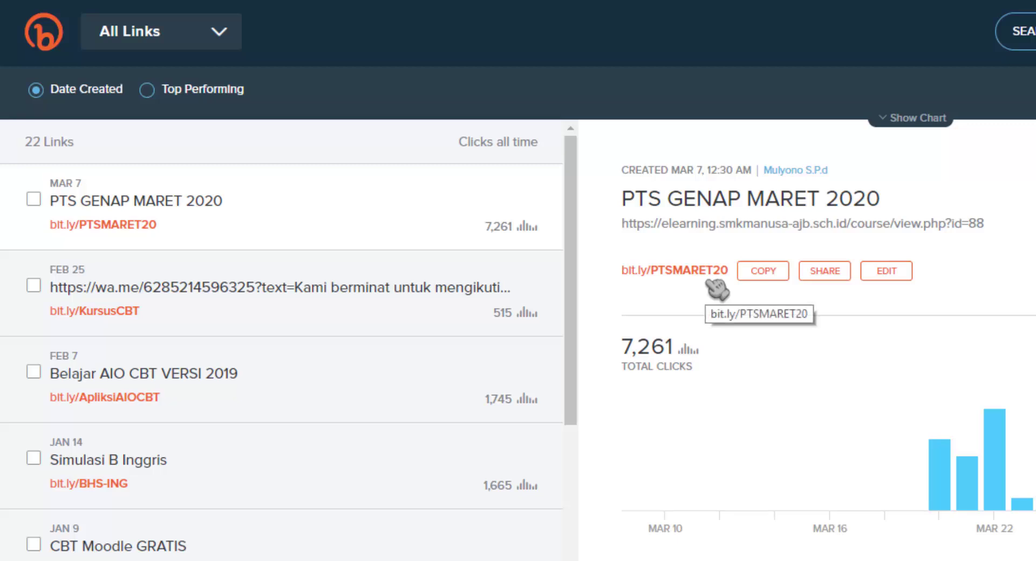
click(749, 273)
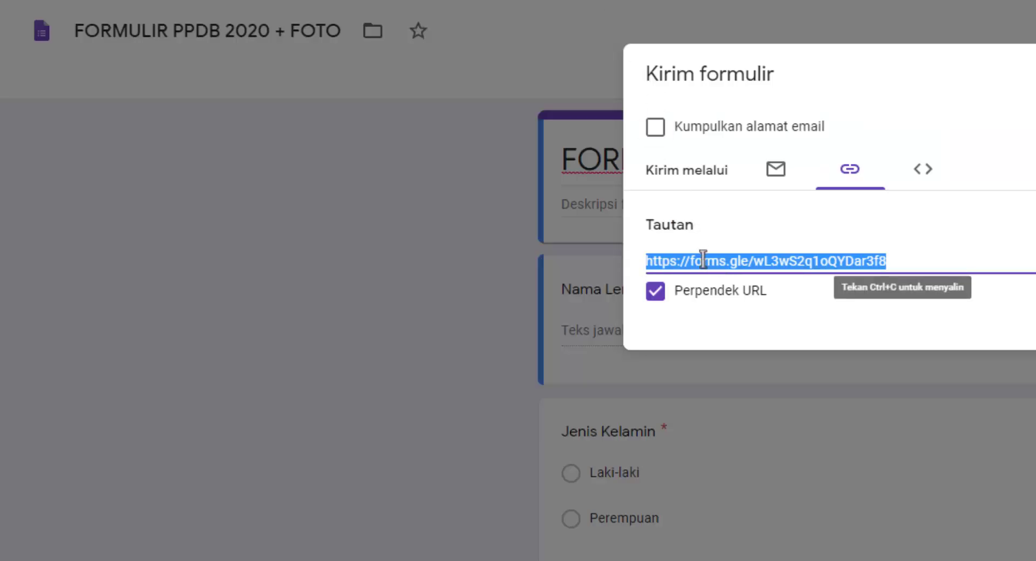
Step: Copy the form's shortened link and create a new bit.ly link from it in Bitly
right_click(703, 260)
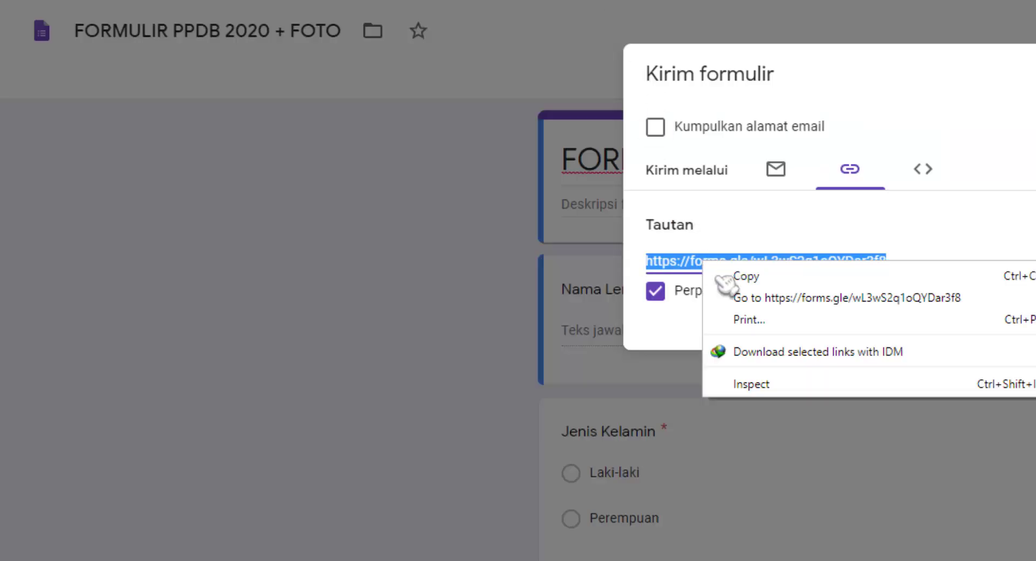
click(750, 276)
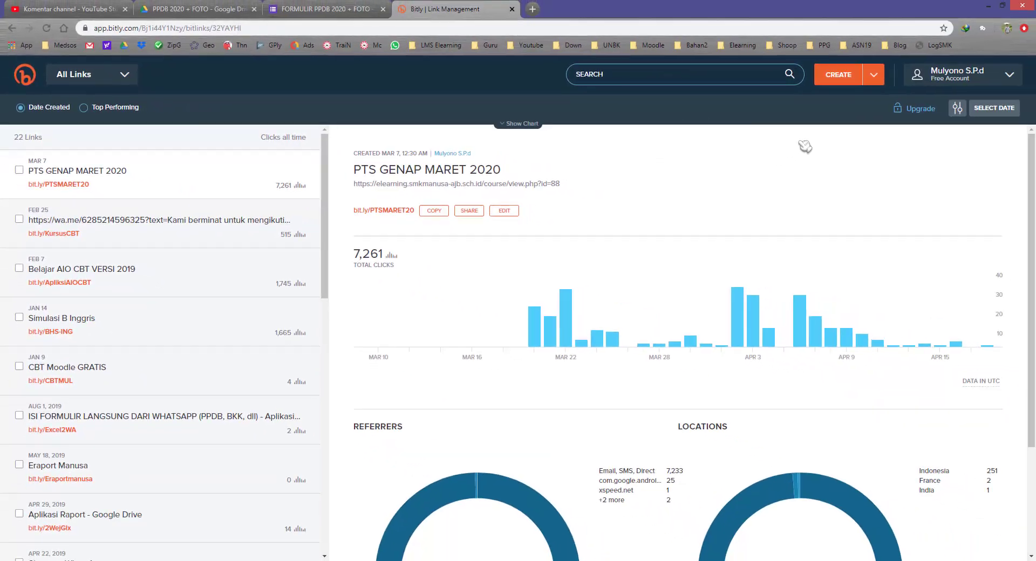
click(848, 77)
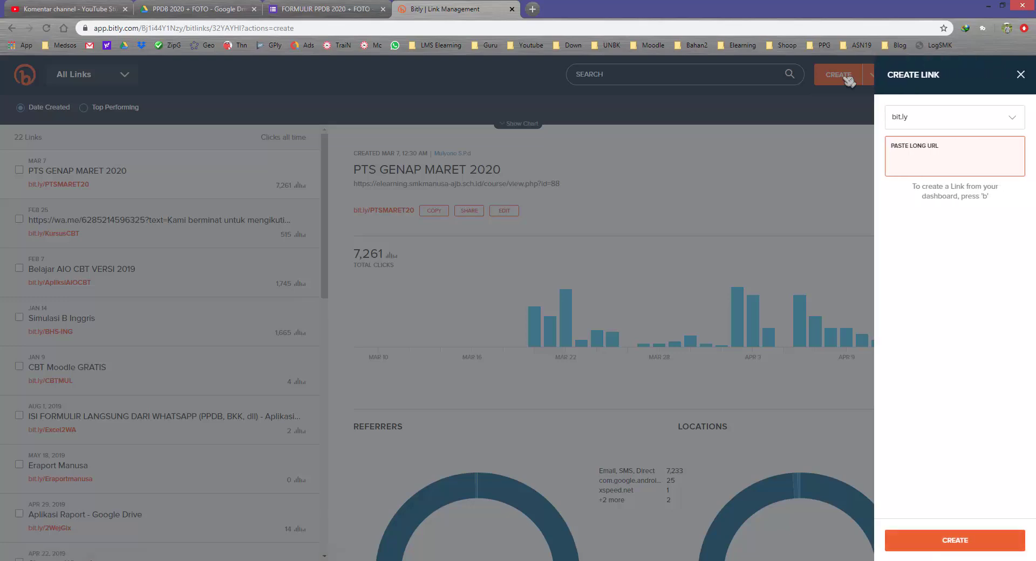
key(ctrl+v)
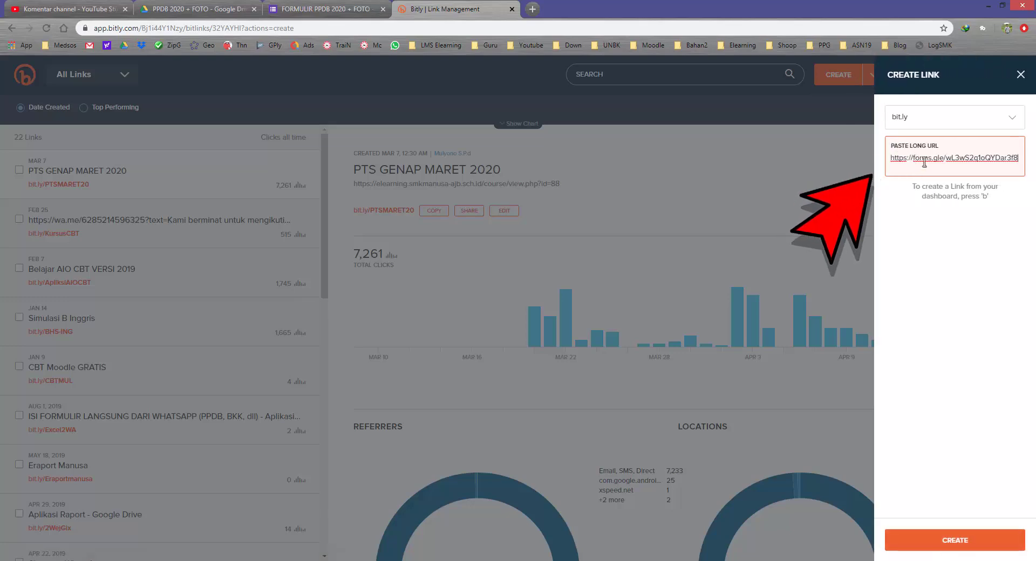
key(Return)
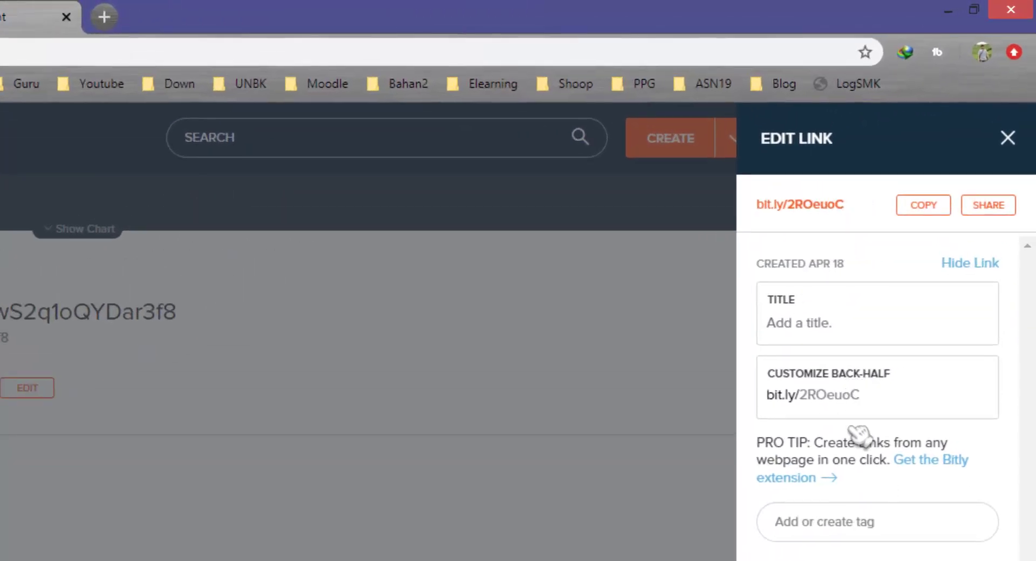
Step: Set the new bit.ly link's custom back-half to PPDBSMK1
drag(872, 396, 804, 394)
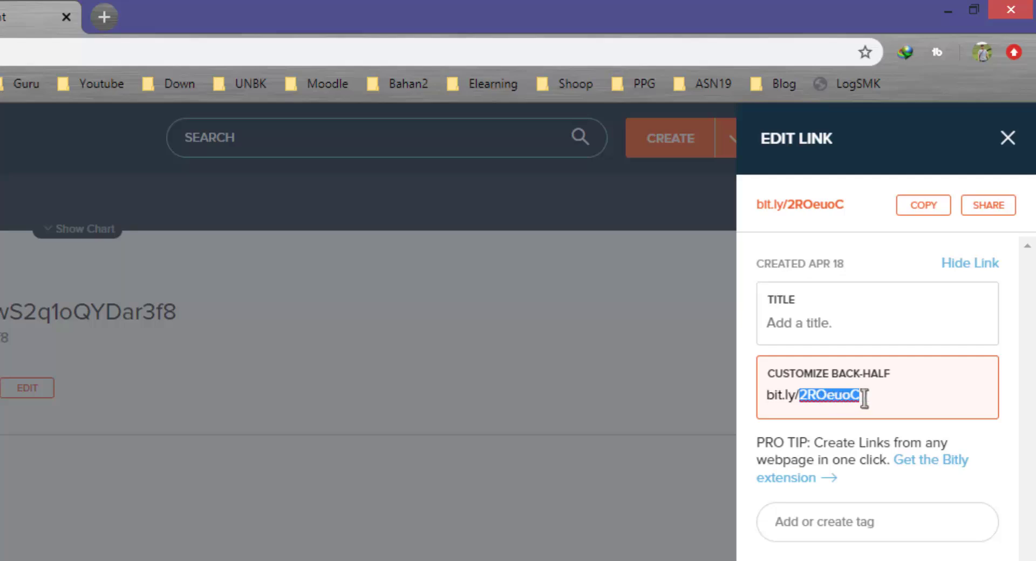
click(3, 21)
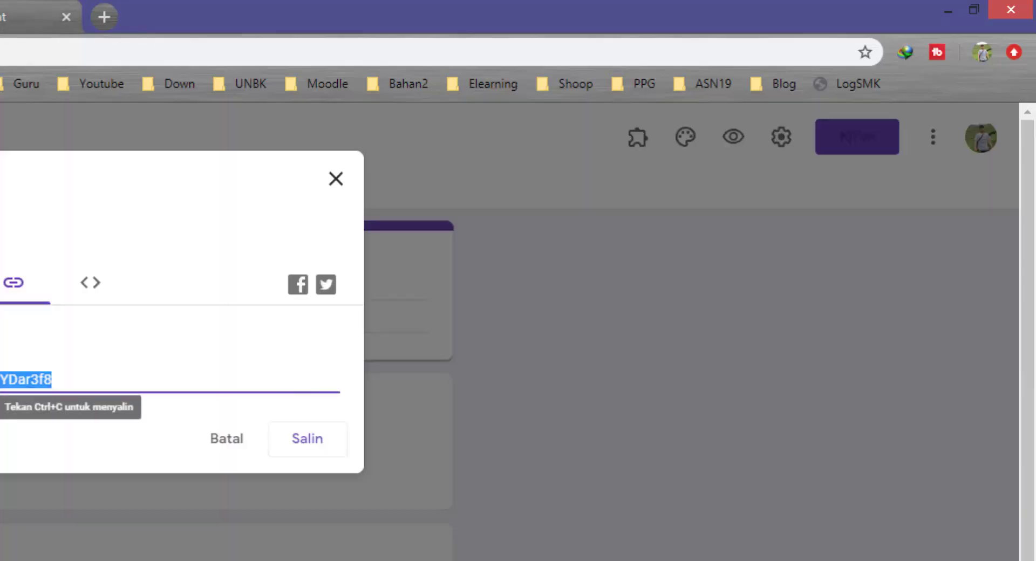
key(ctrl+Tab)
click(889, 391)
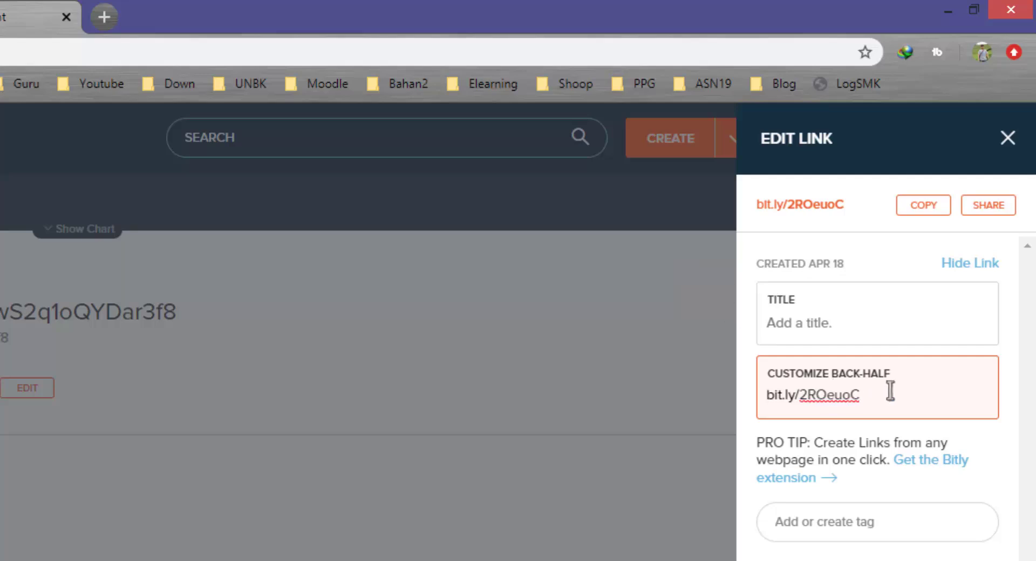
double_click(889, 390)
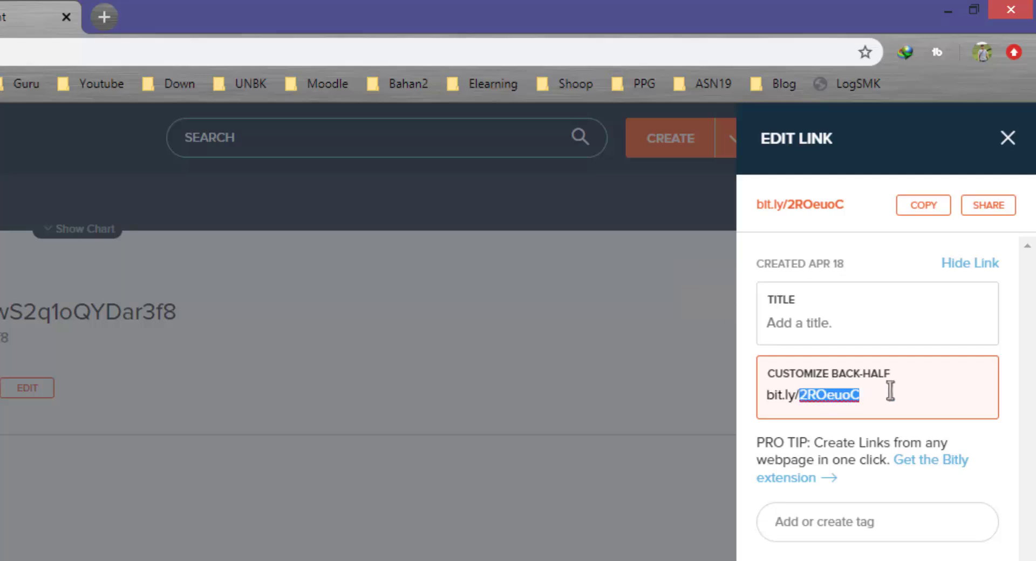
text(PPDBSMK)
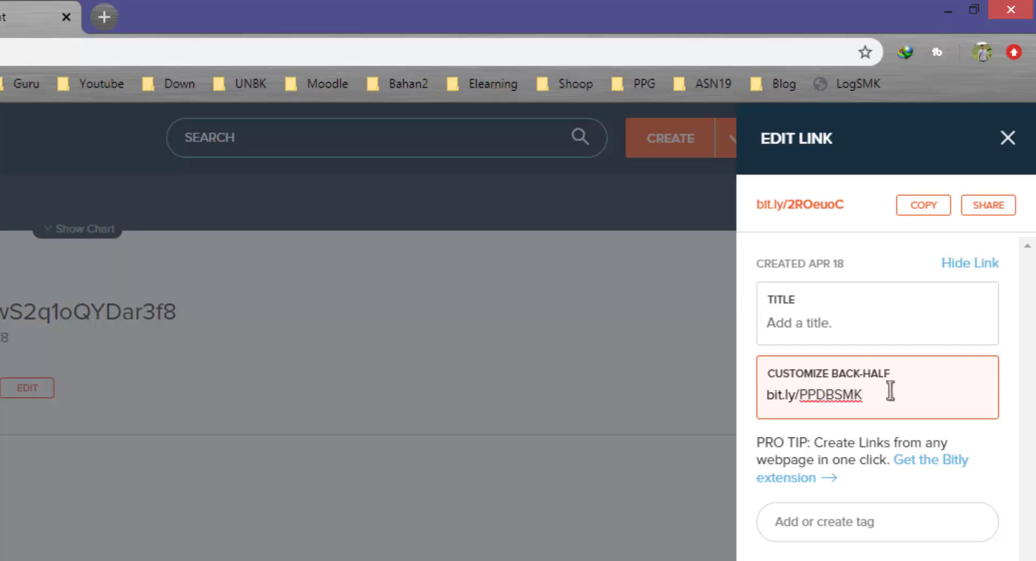
text(1)
drag(802, 394, 880, 396)
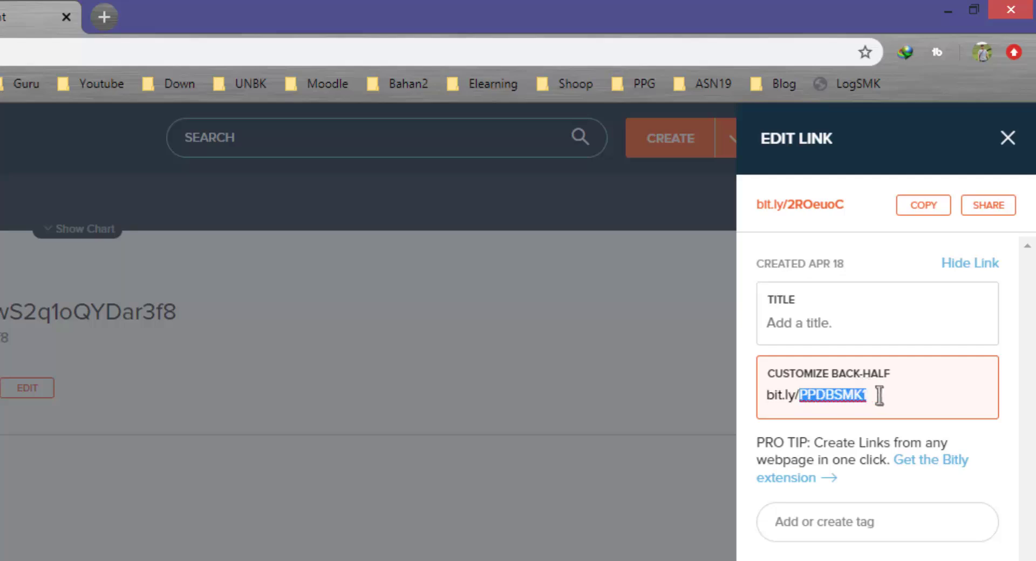
Step: Change the bit.ly link's custom back-half to PpdbSMK1 and save the link
click(886, 395)
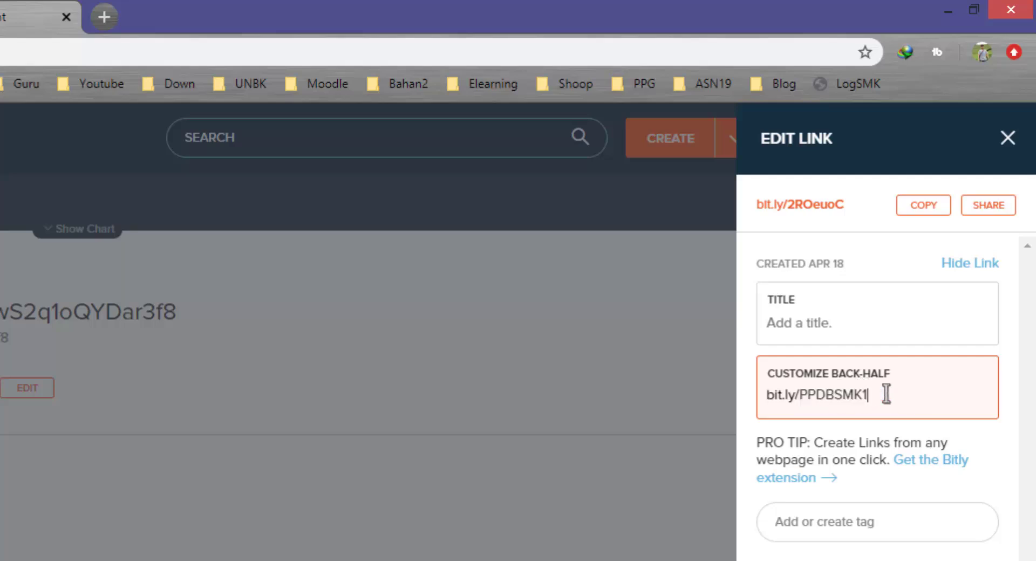
double_click(834, 402)
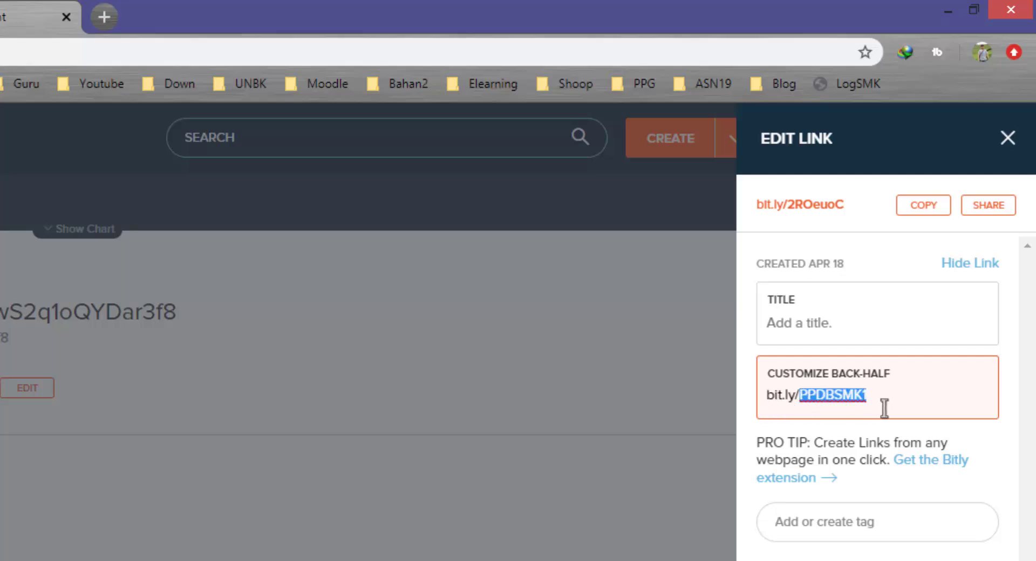
key(ctrl+shift+Tab)
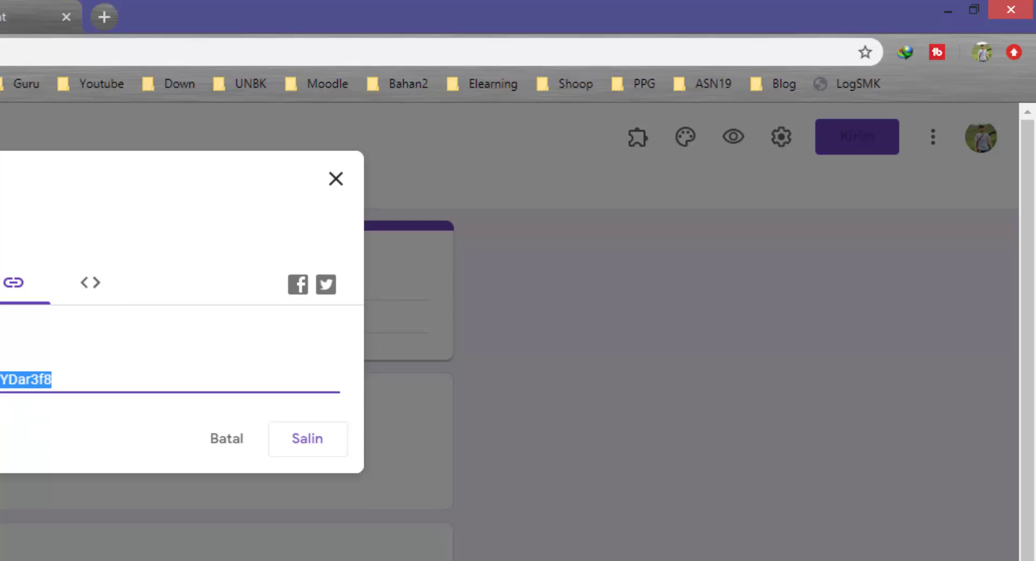
key(ctrl+Tab)
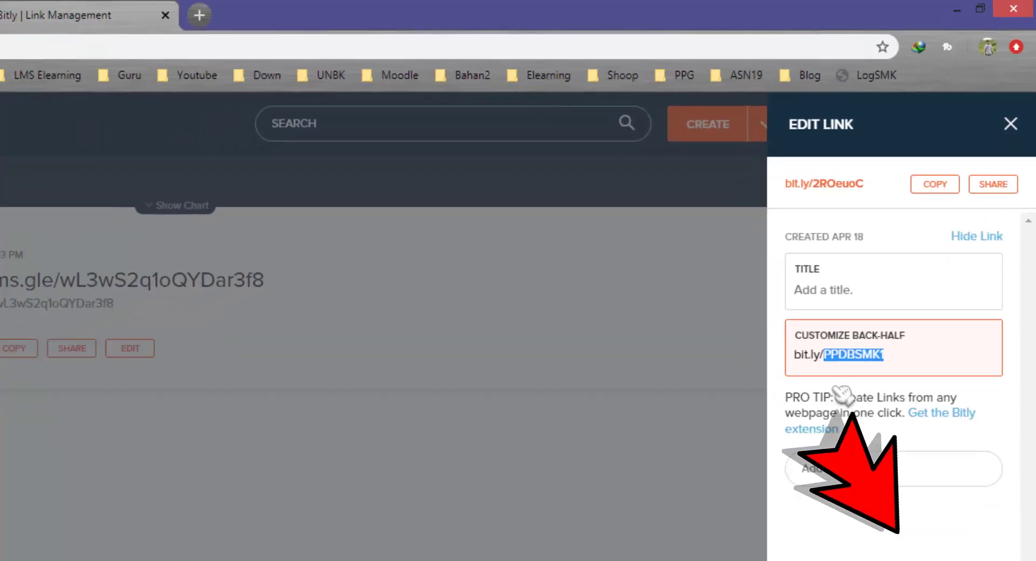
click(924, 213)
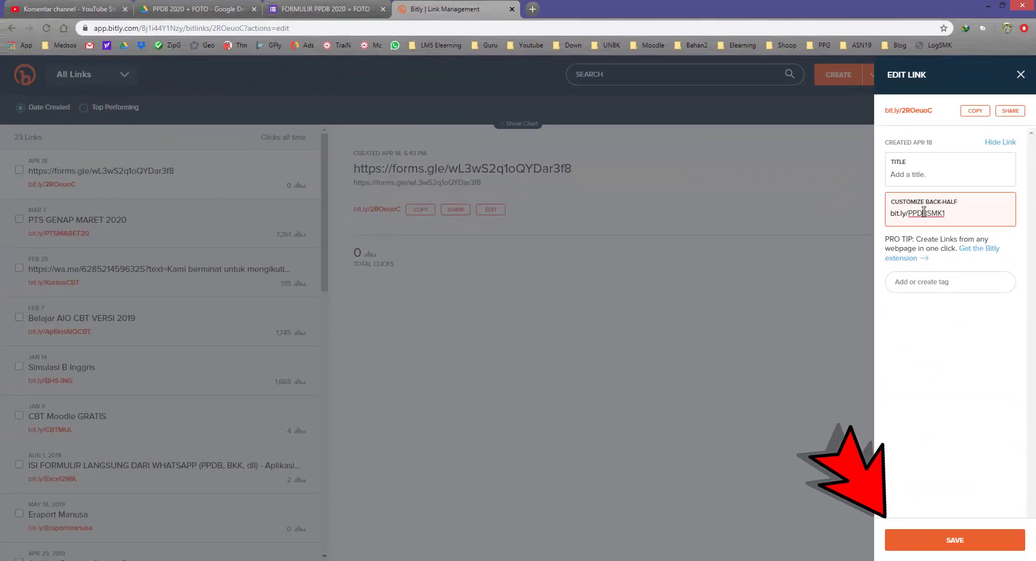
click(974, 540)
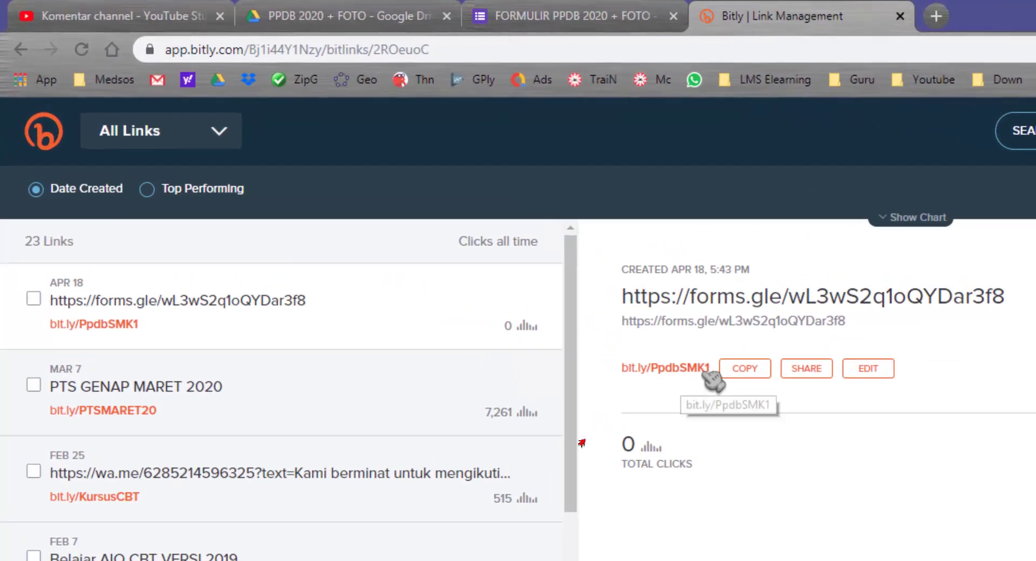
Step: Copy the bit.ly/PpdbSMK1 link and load it in a new browser tab
click(745, 369)
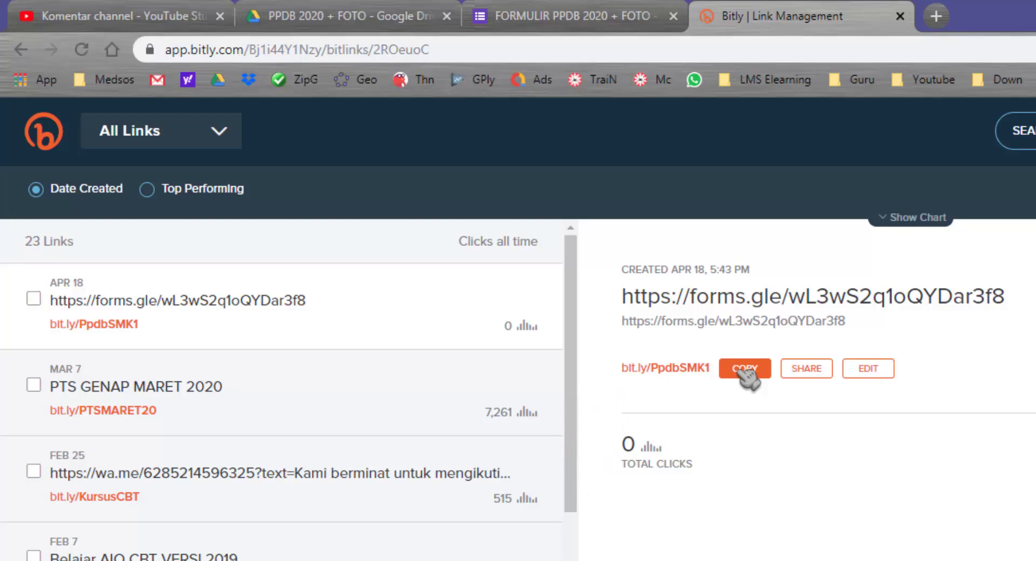
click(743, 371)
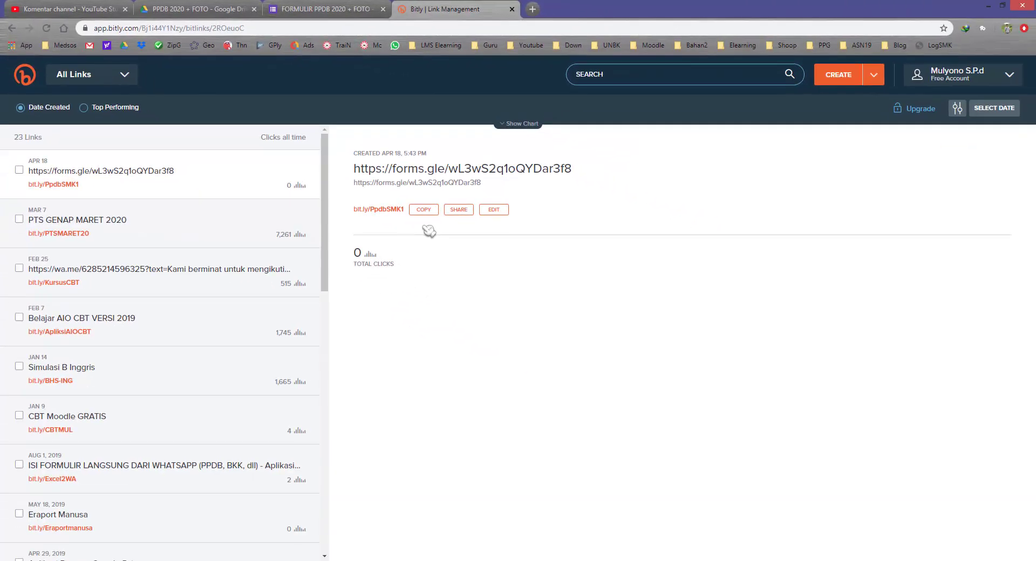
click(531, 9)
key(ctrl+v)
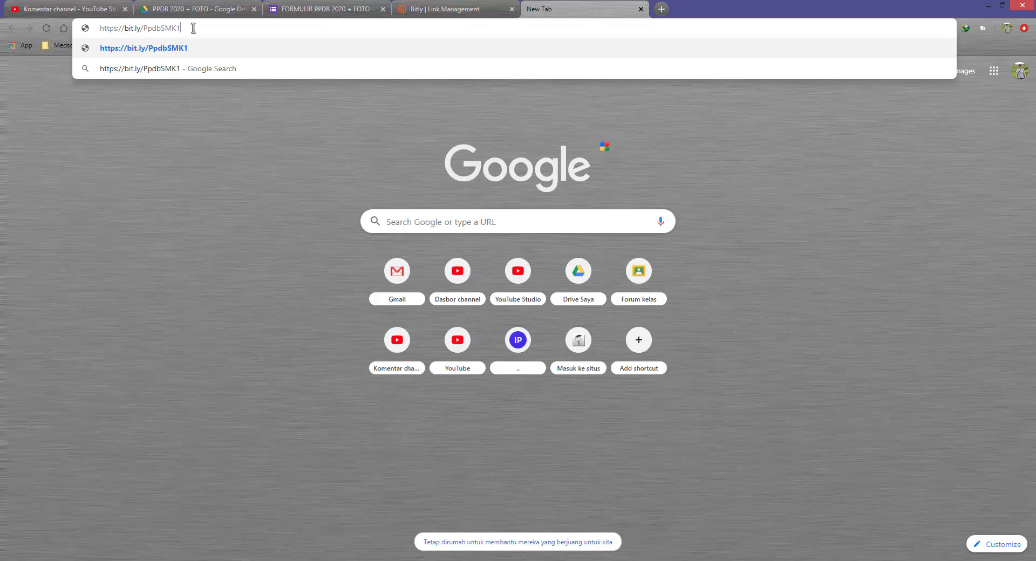
key(Return)
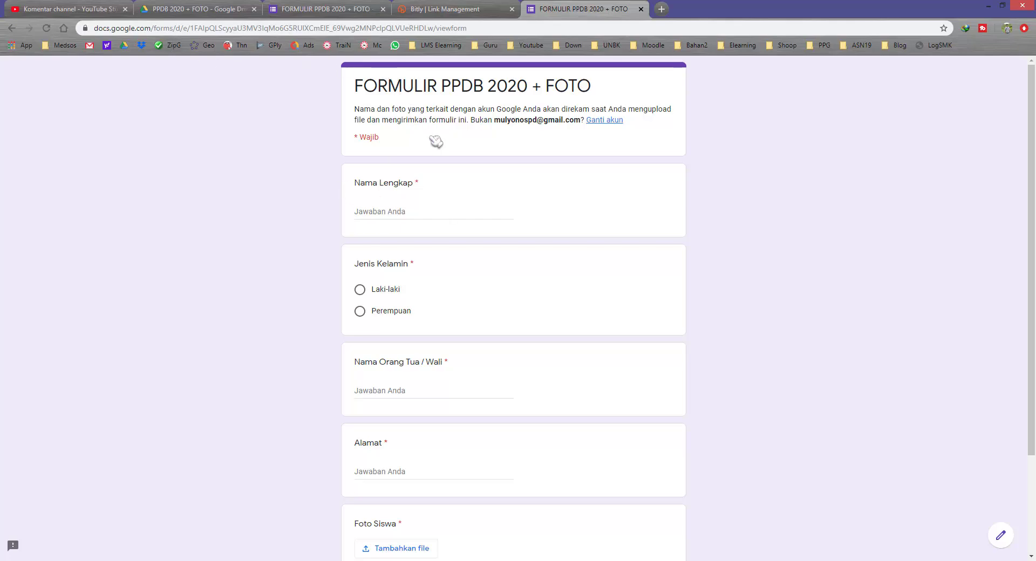
Step: Compare the short link in Bitly with the registration form page it opens and that page's full address
click(434, 9)
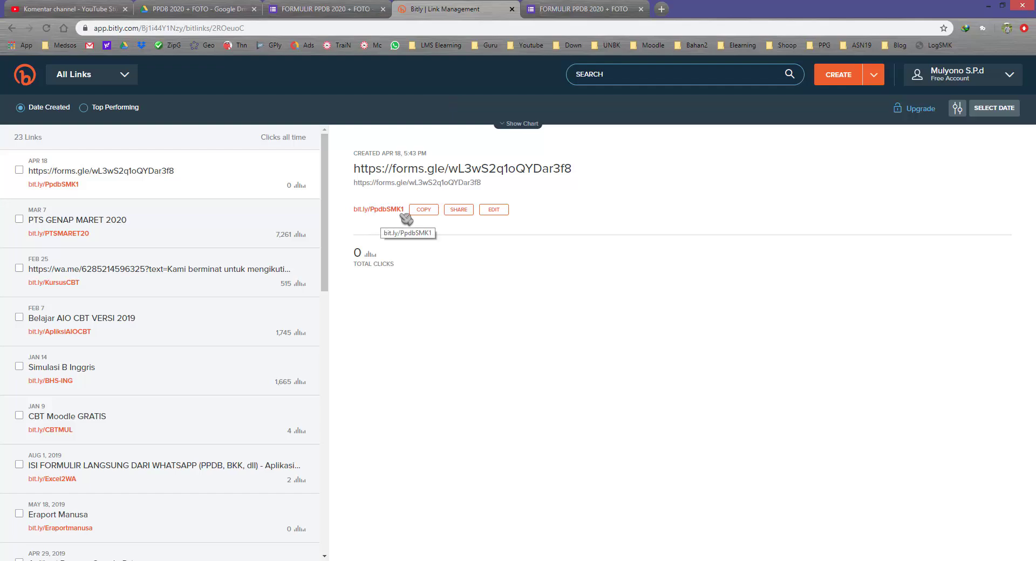
click(578, 9)
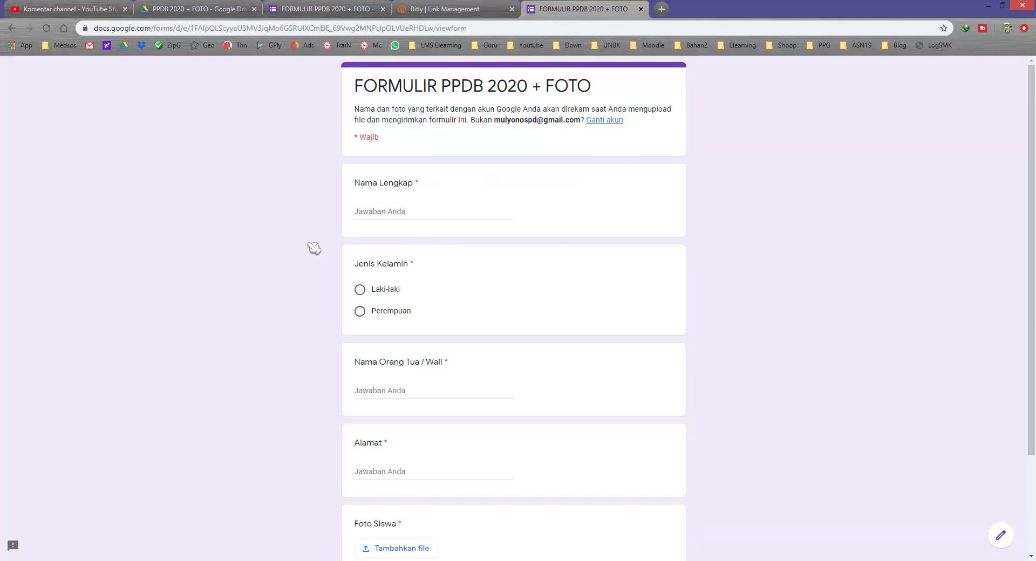
scroll(314, 248, down, 3)
scroll(314, 248, up, 3)
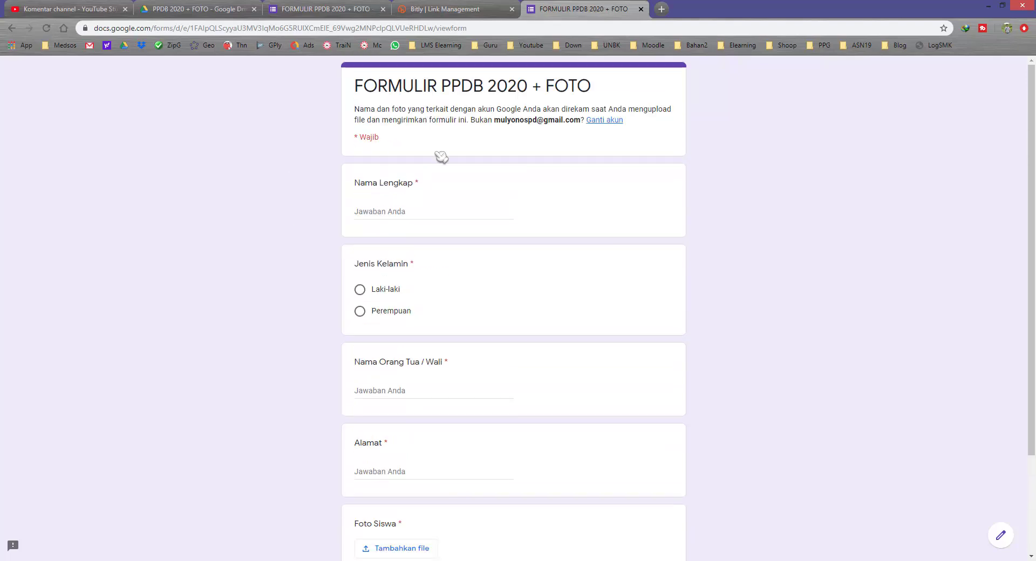
click(256, 31)
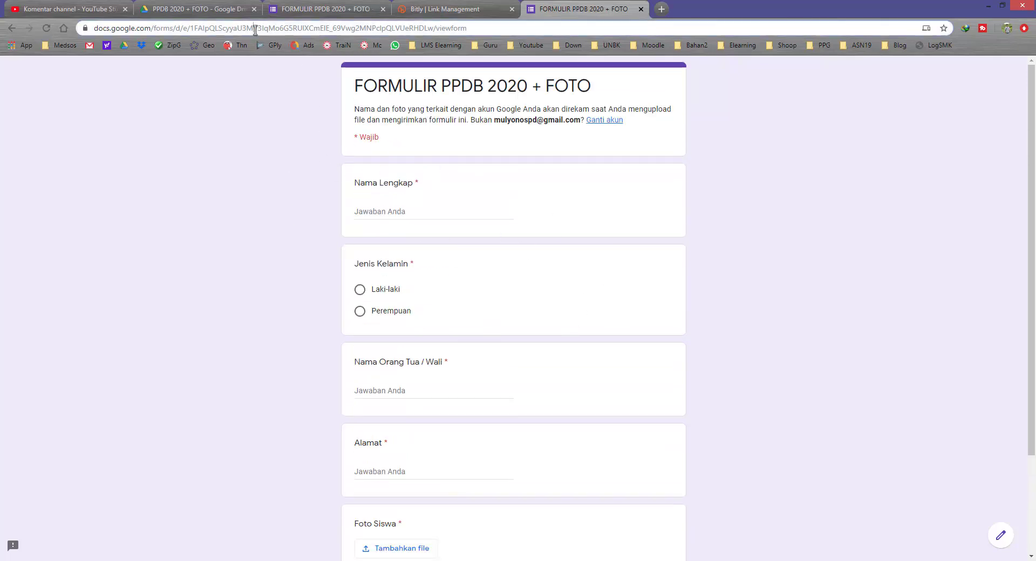
click(395, 111)
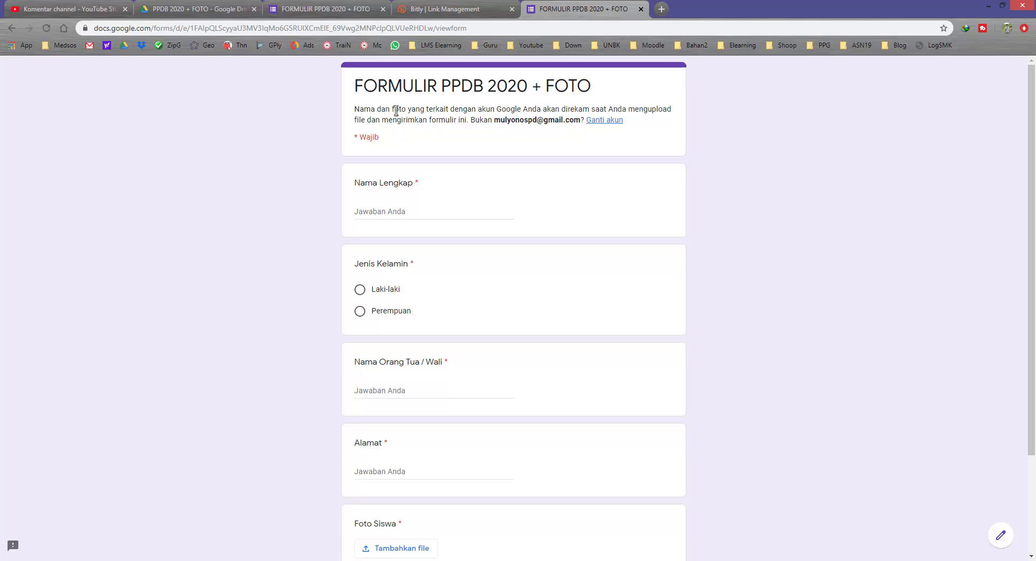
Step: Close the send dialog in the form editor, open the form settings and look through the Umum, Presentasi and Kuis sections
click(323, 5)
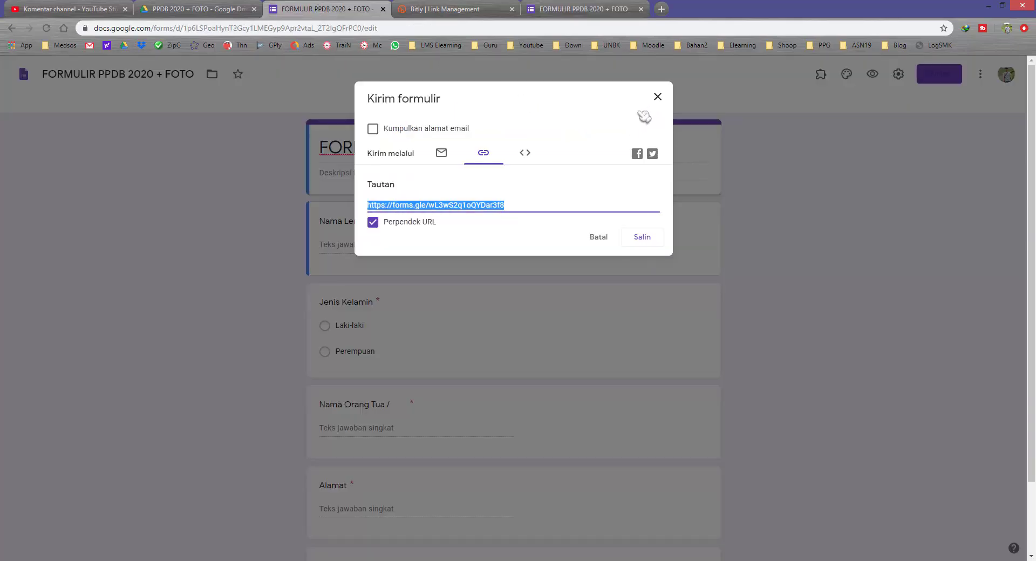
click(854, 214)
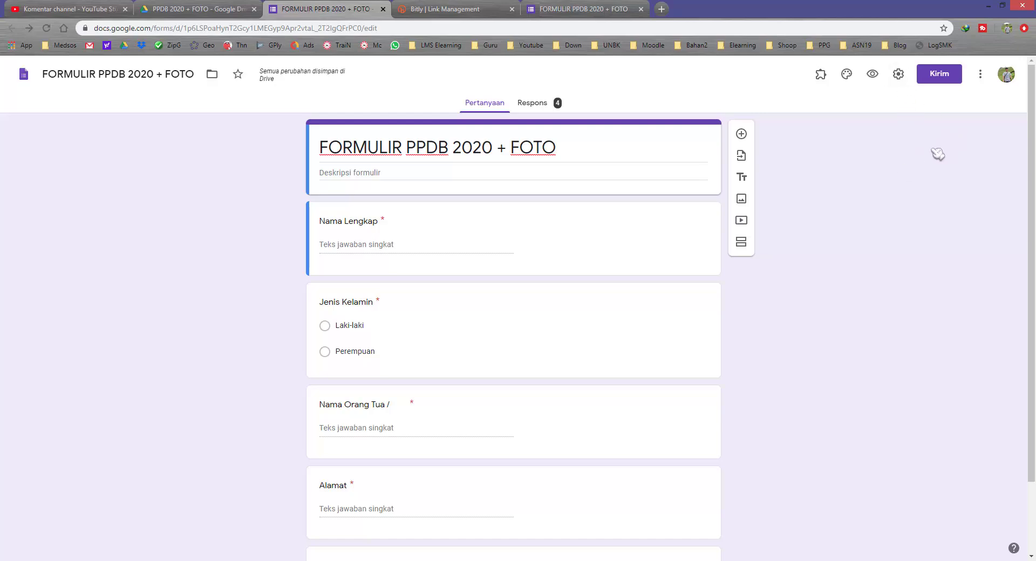
click(899, 75)
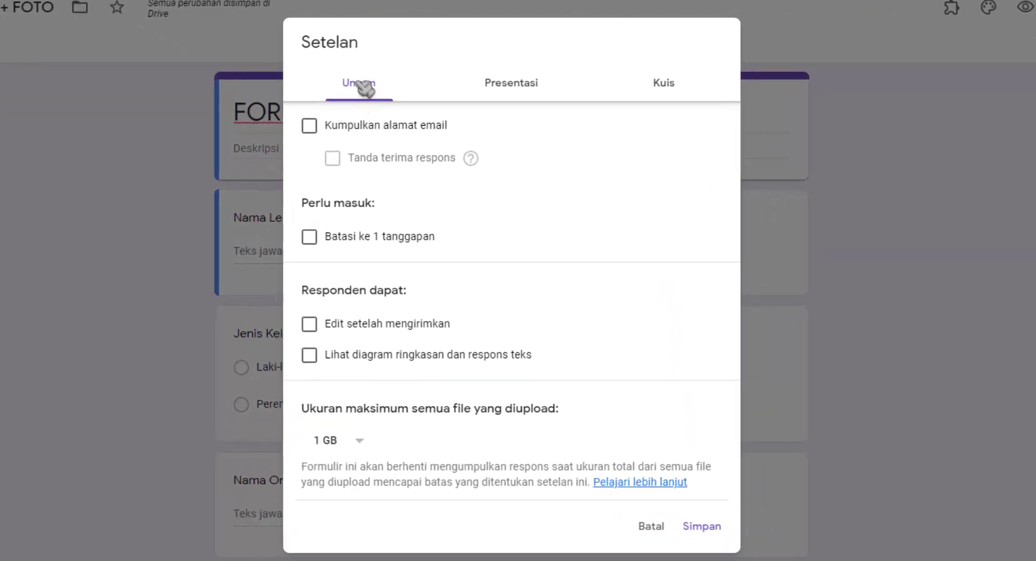
click(520, 96)
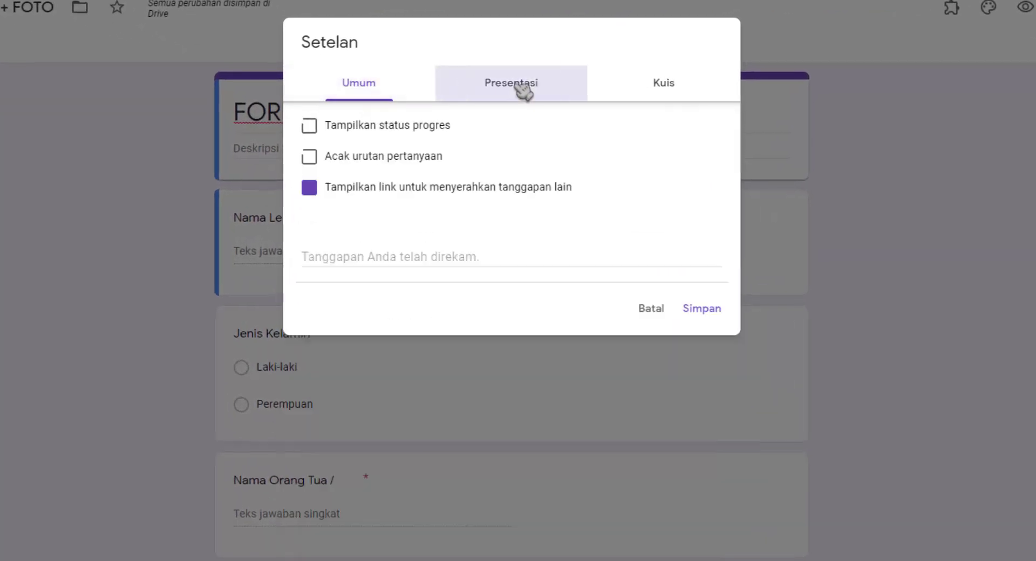
click(680, 92)
click(362, 91)
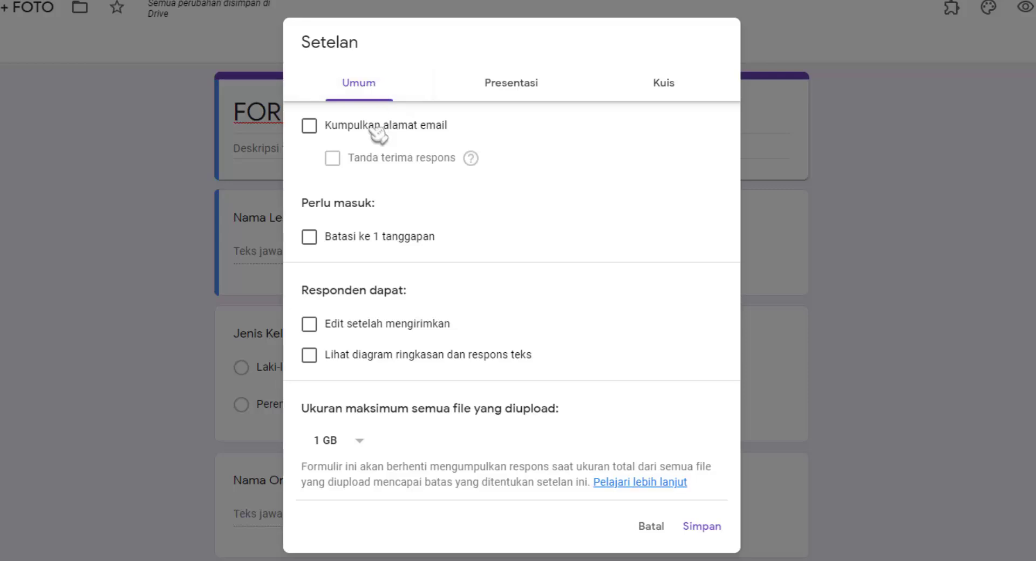
Step: Try the options for collecting email addresses, limiting to 1 response and editing after submission, switching each on and back off
click(423, 129)
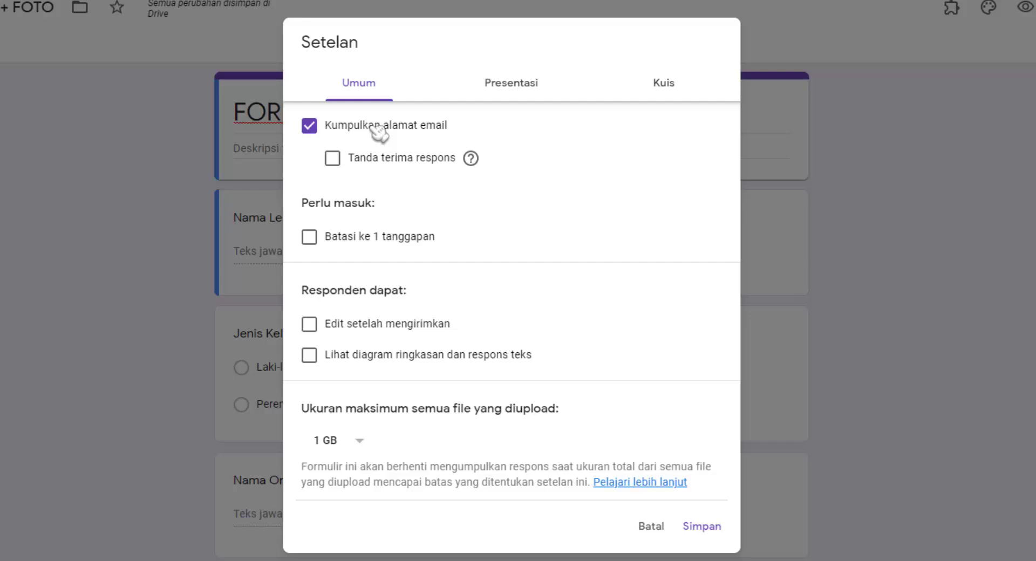
click(375, 129)
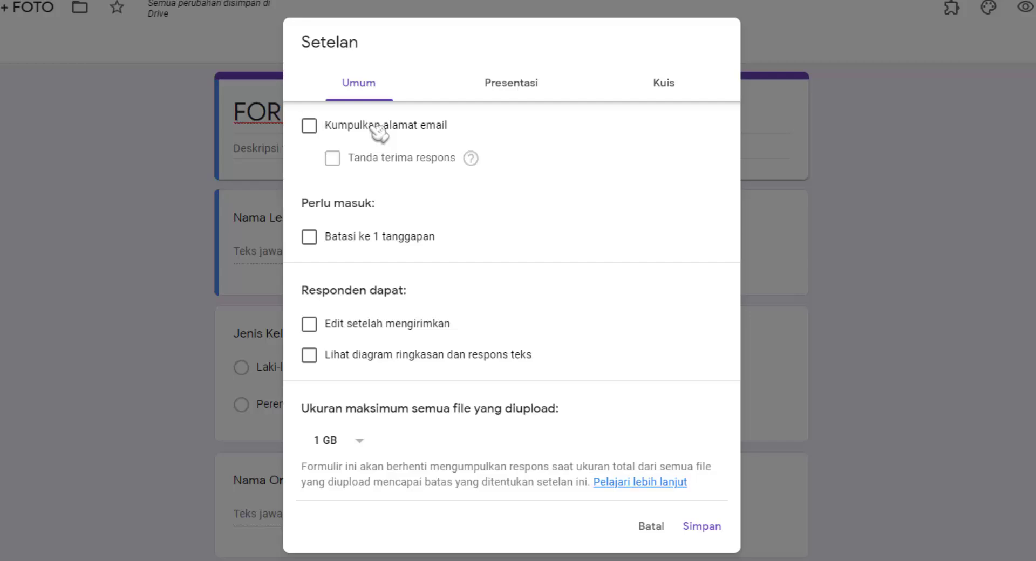
click(359, 240)
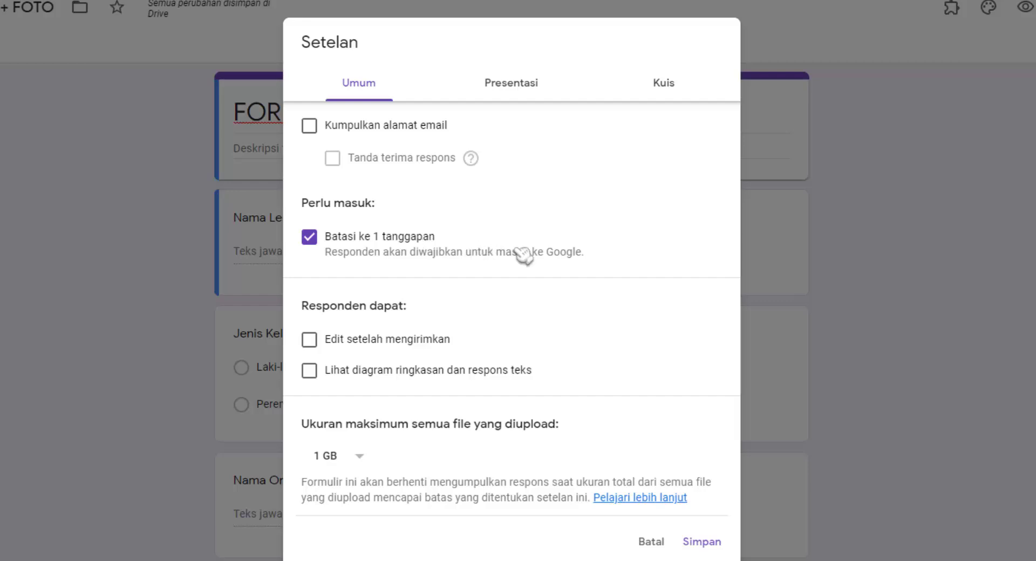
click(430, 246)
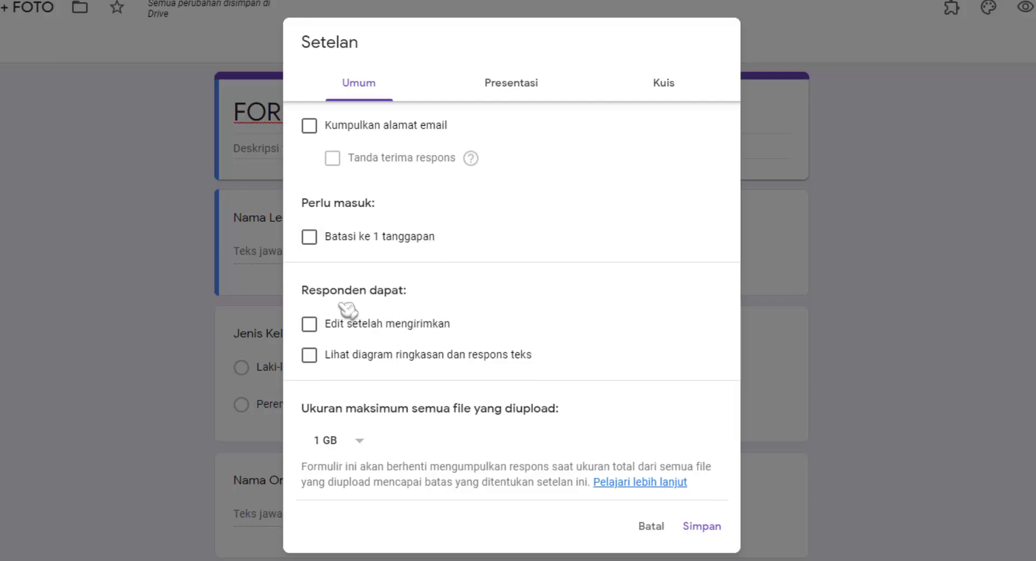
click(372, 325)
click(362, 326)
Step: Enable the progress status display and disable the link for submitting another response in the presentation settings
click(519, 92)
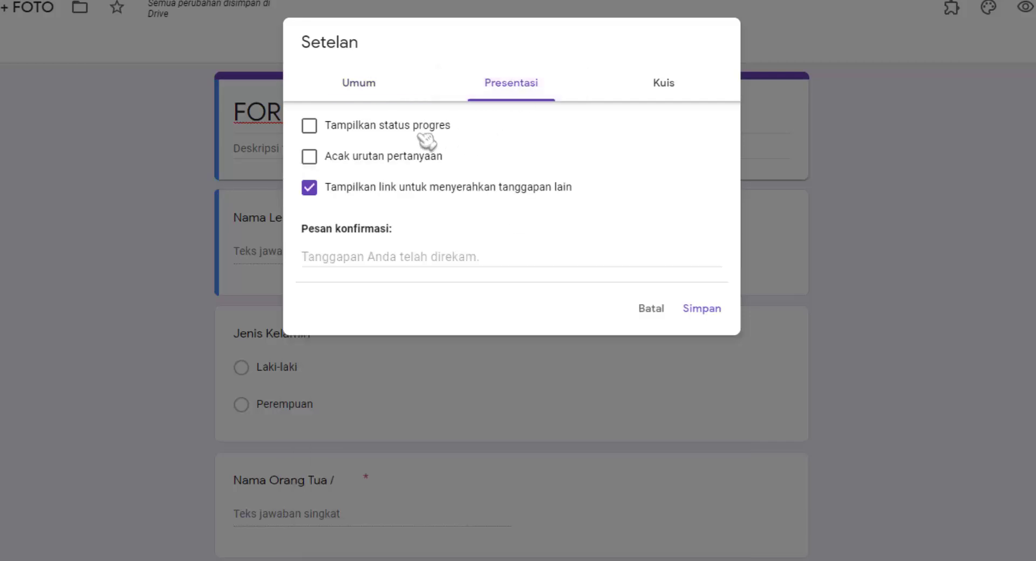
click(372, 128)
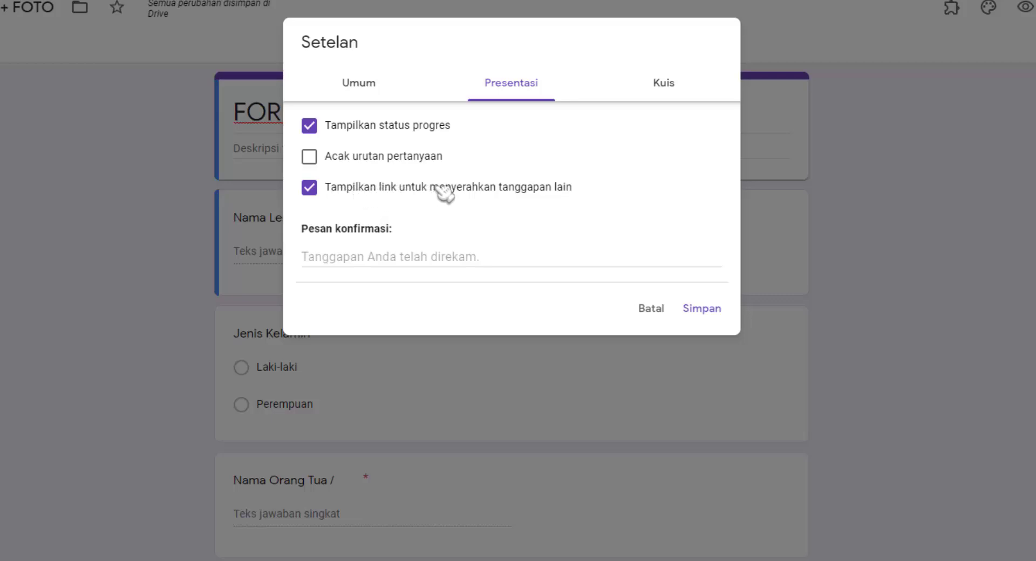
click(364, 190)
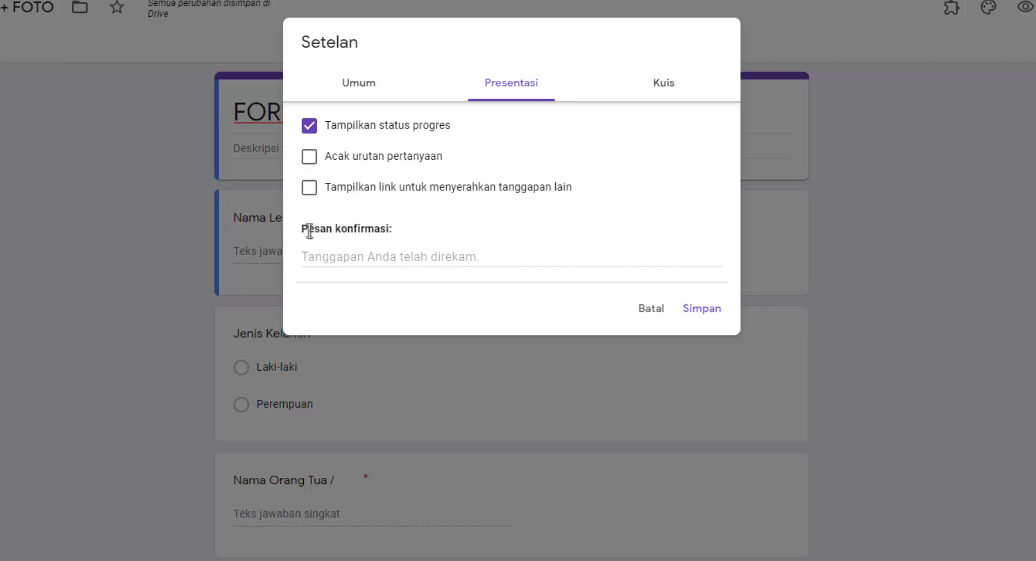
Step: Set the form's confirmation message to "terimakasih data telah tersimpan"
drag(309, 229, 381, 230)
click(341, 258)
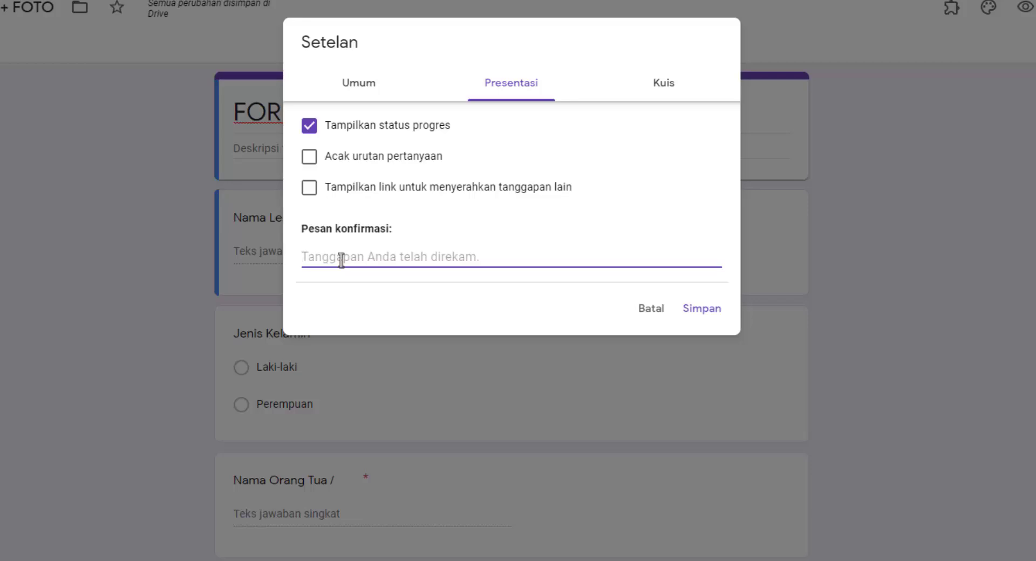
text(terimaka)
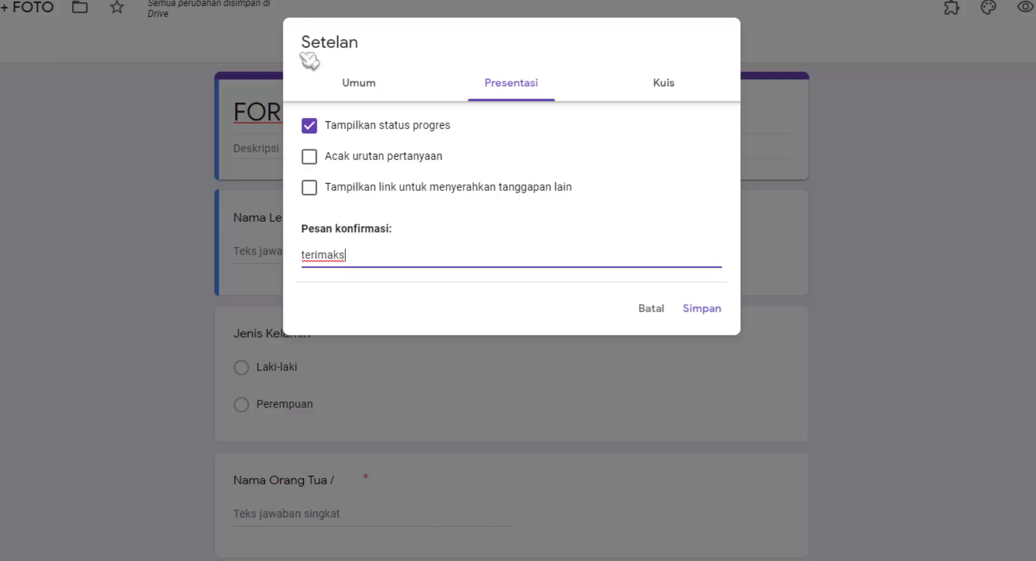
key(BackSpace)
text(asih data telah ti)
key(BackSpace)
key(BackSpace)
text(ter)
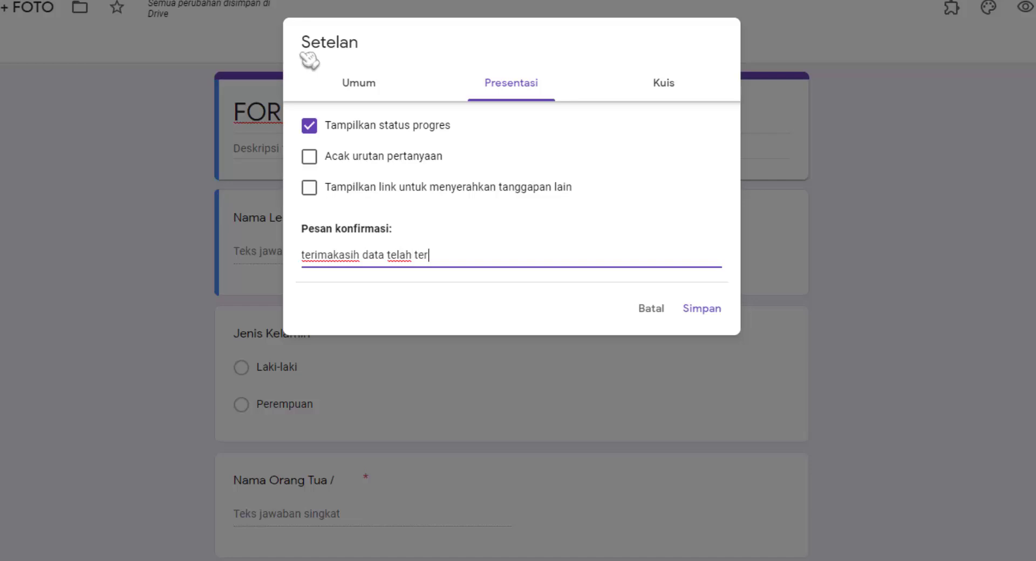
text(simpan)
Step: Check the quiz and general settings and save the form settings
click(677, 97)
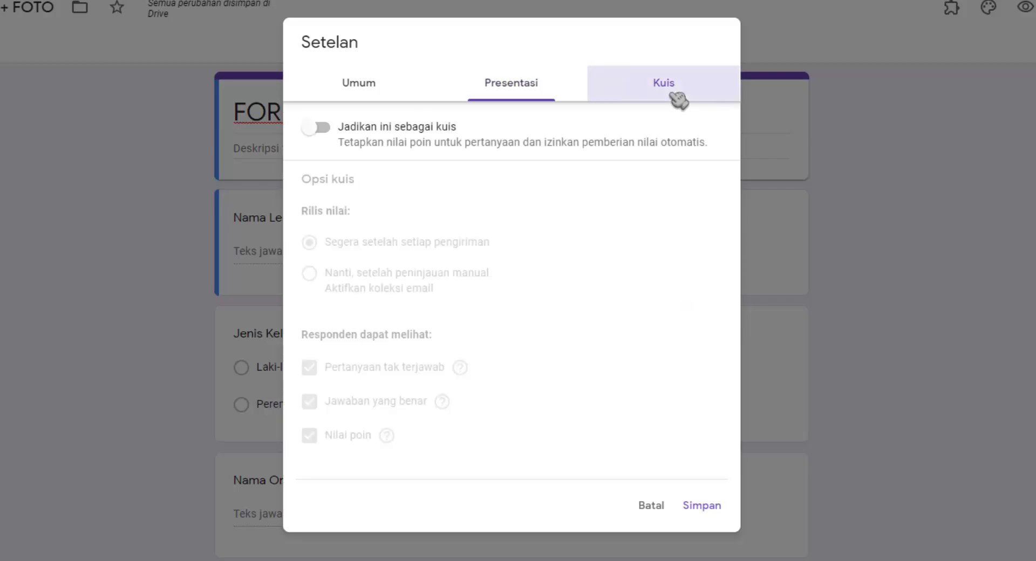
click(373, 88)
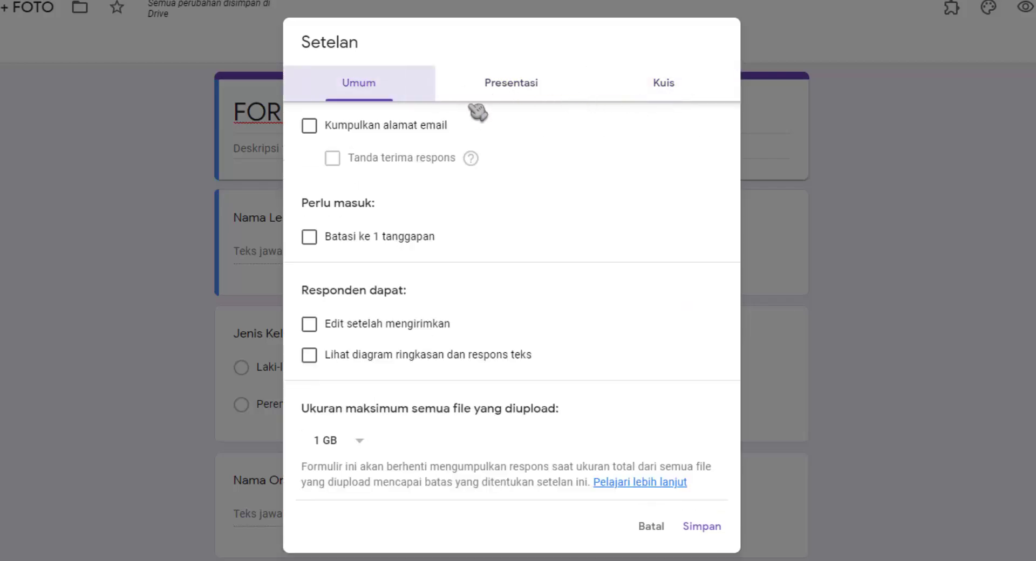
click(702, 526)
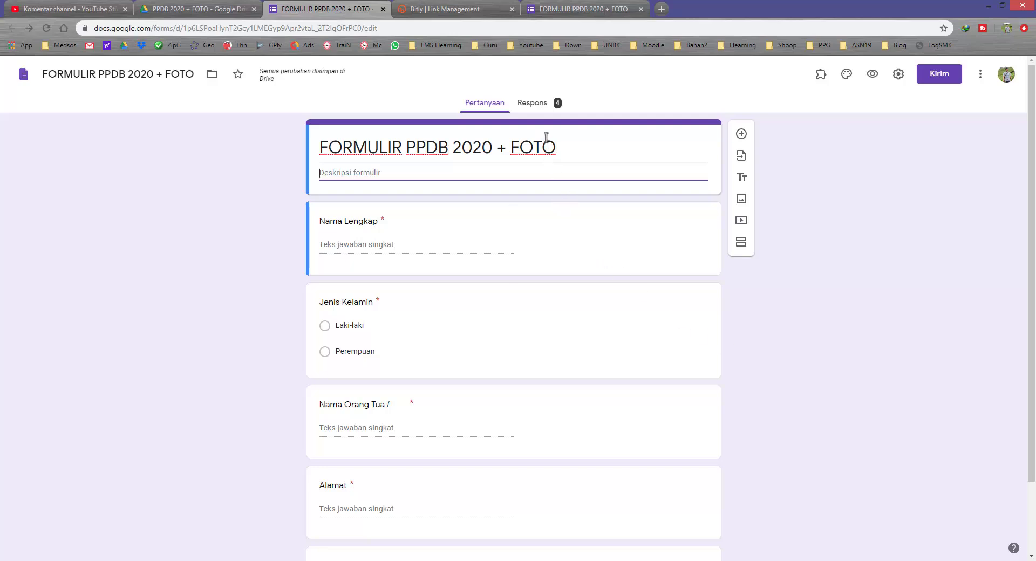
Step: Open the form's responses and stop accepting new responses
click(542, 104)
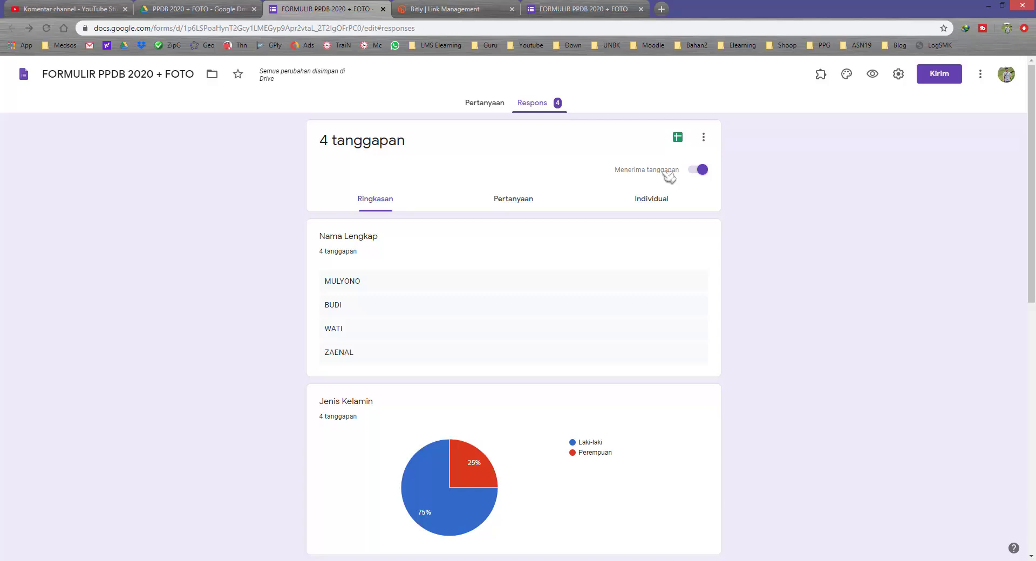
click(702, 170)
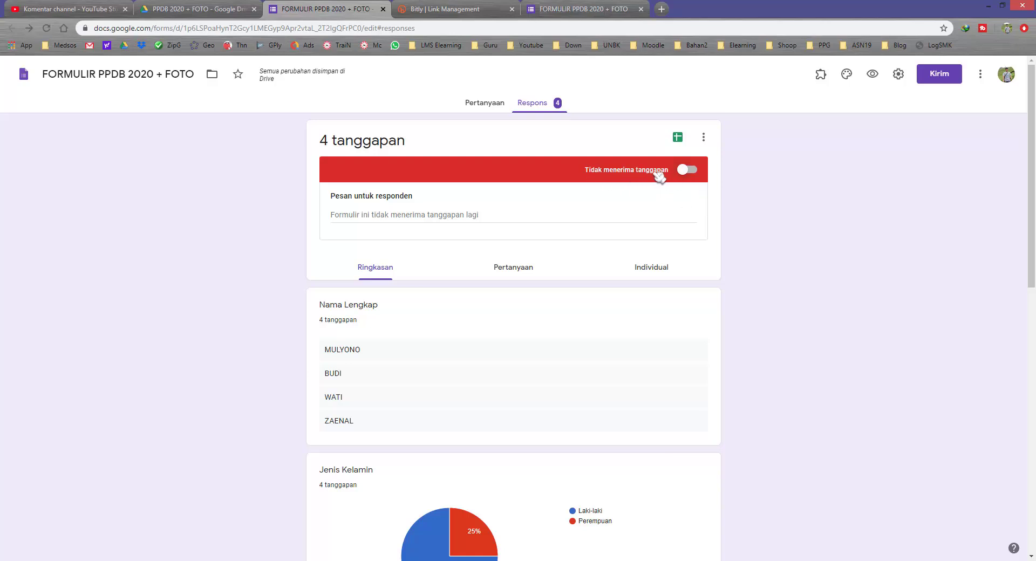
Step: Copy the bit.ly/PpdbSMK1 short link, close the old respondent form page, and open the link in a new browser tab
click(572, 11)
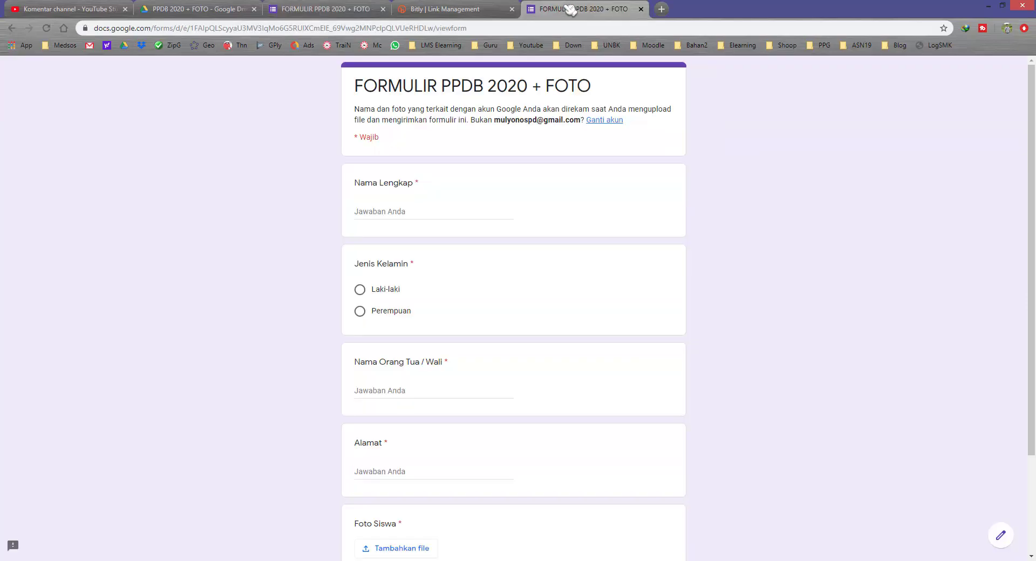
click(460, 11)
click(423, 209)
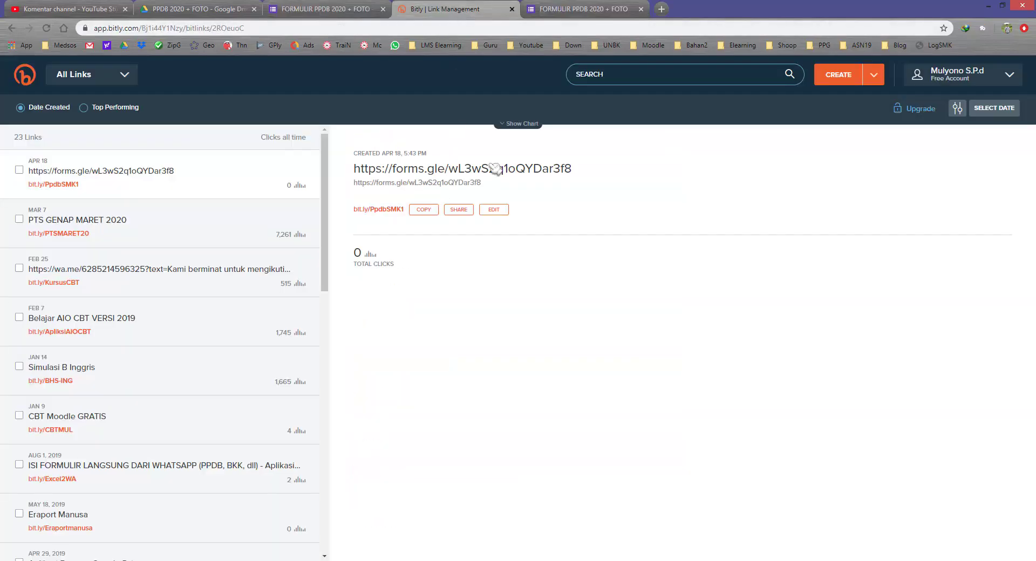
click(593, 11)
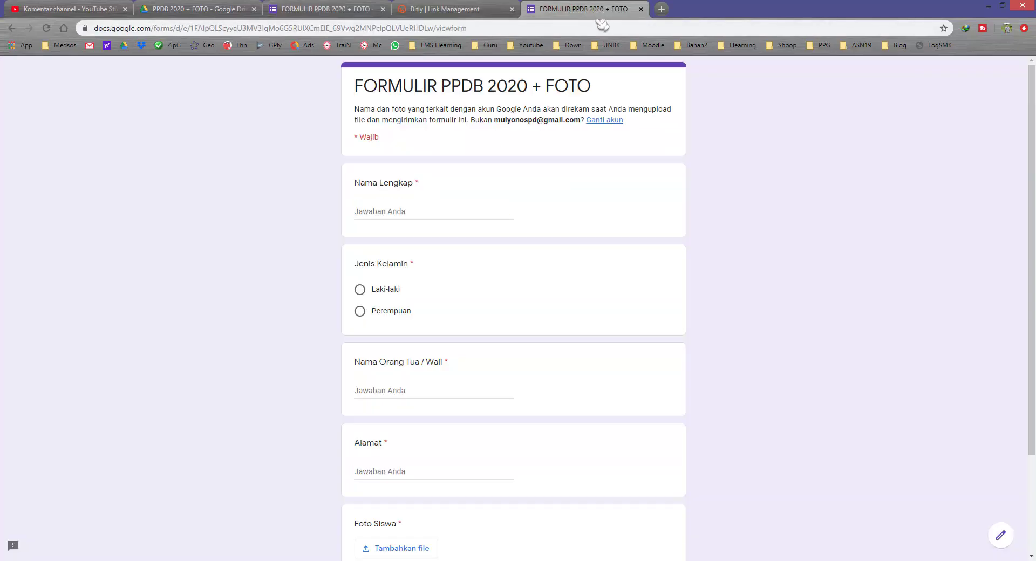
click(641, 9)
click(533, 9)
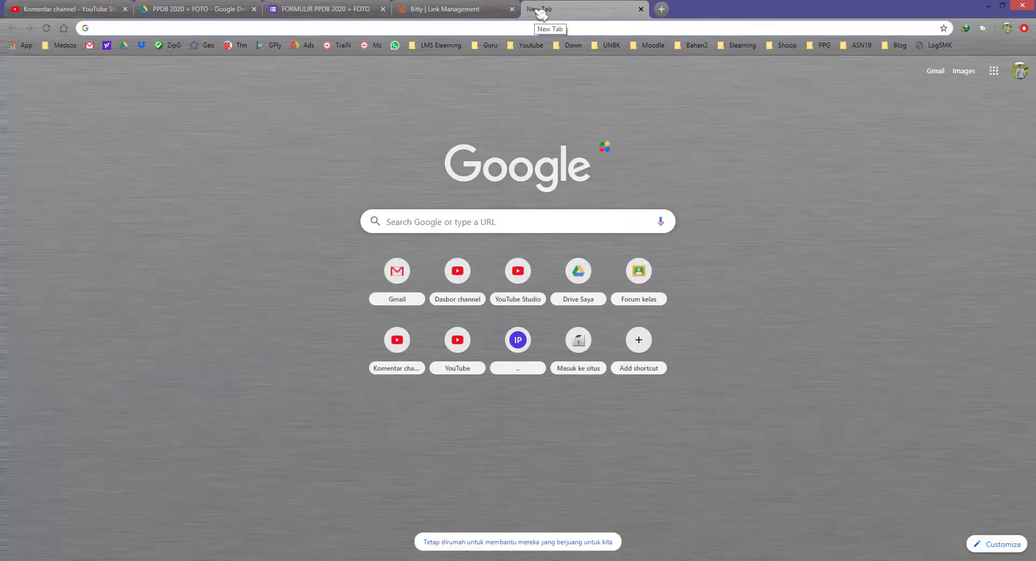
key(ctrl+v)
key(Return)
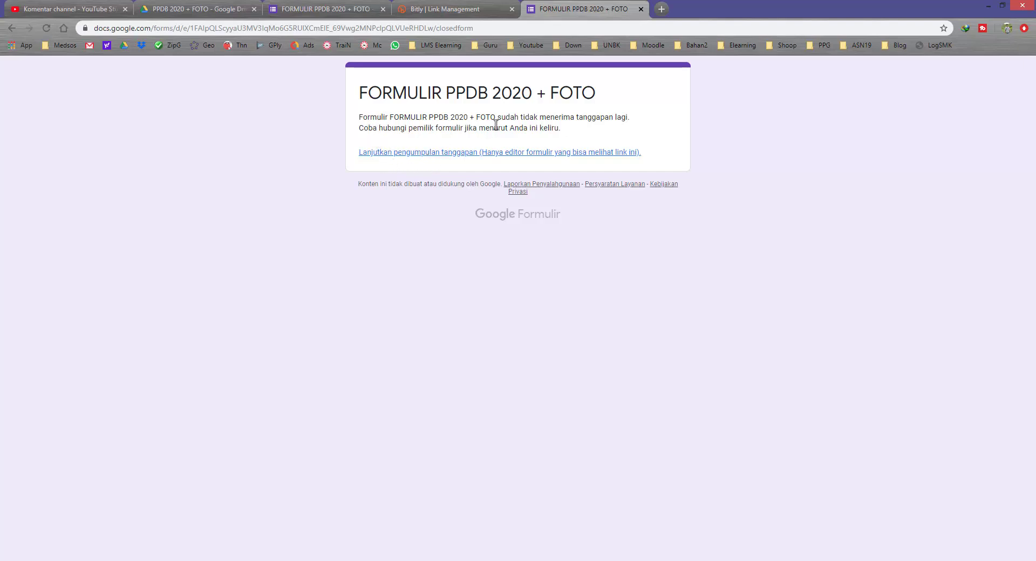
Step: Examine the notice respondents get on the closed form, including the advice to contact the form owner, and close that page
drag(510, 119, 638, 123)
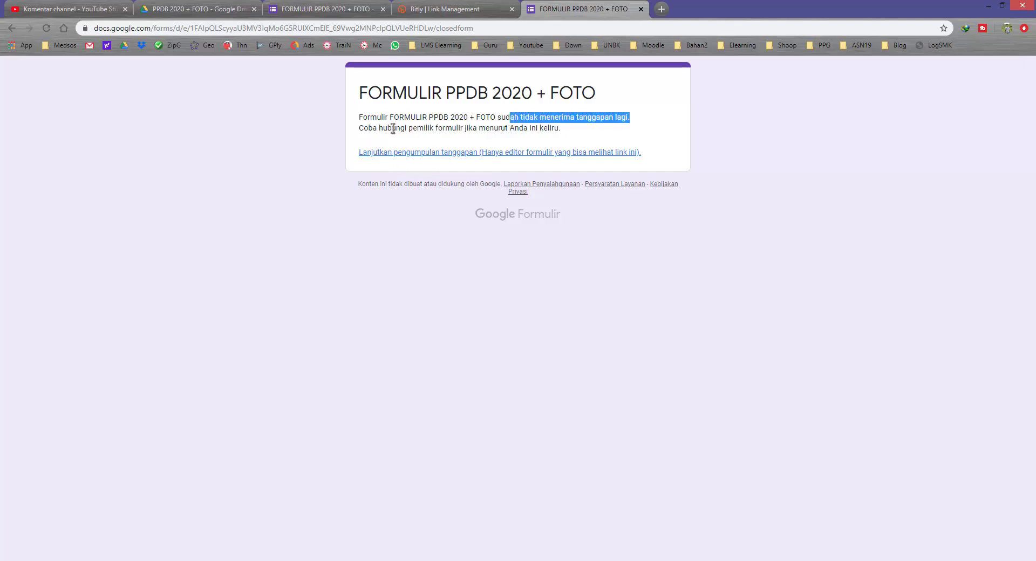
drag(372, 128, 488, 129)
click(489, 130)
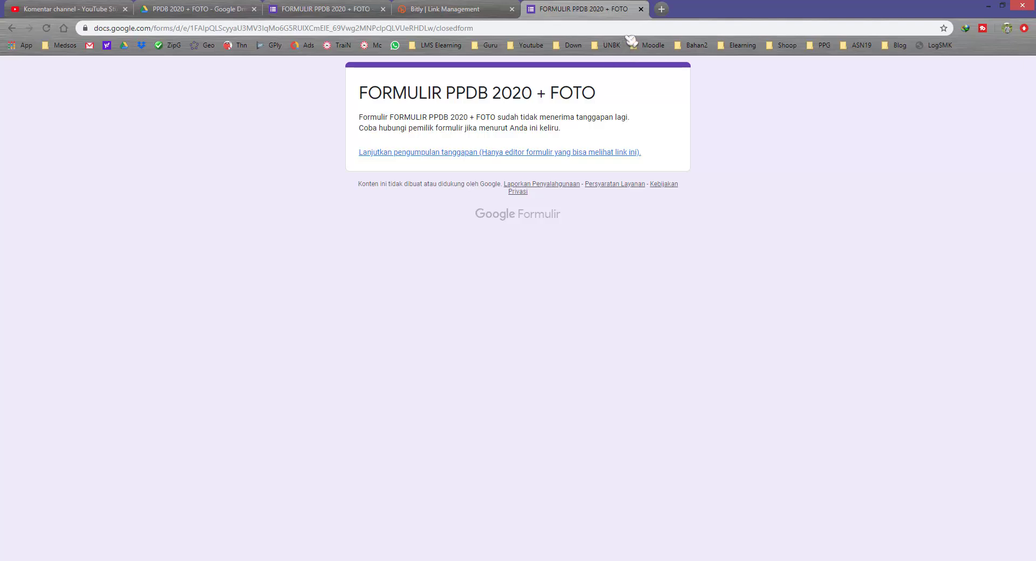
click(641, 8)
Step: Return to the form's responses and turn accepting responses back on
click(324, 9)
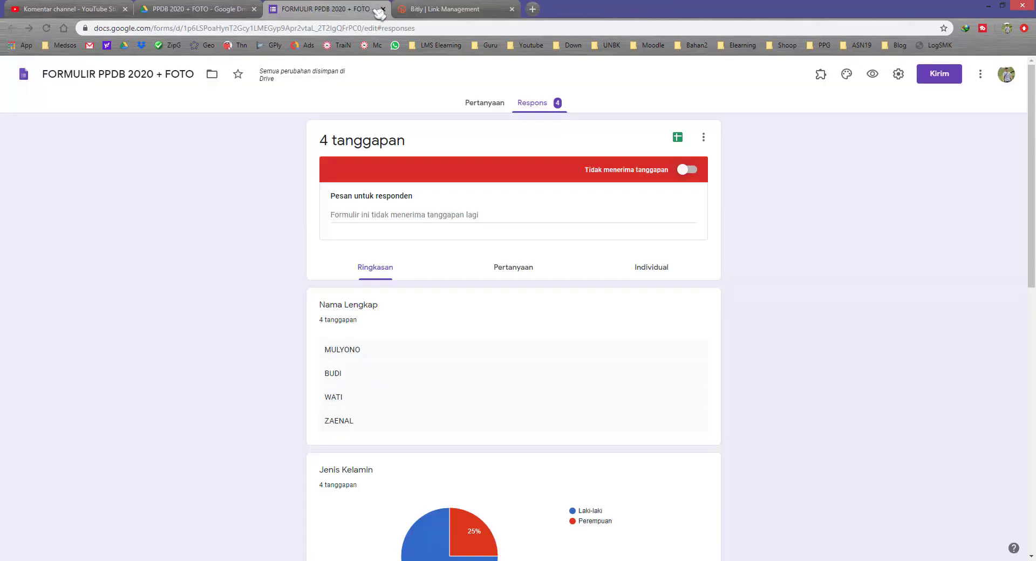
click(692, 171)
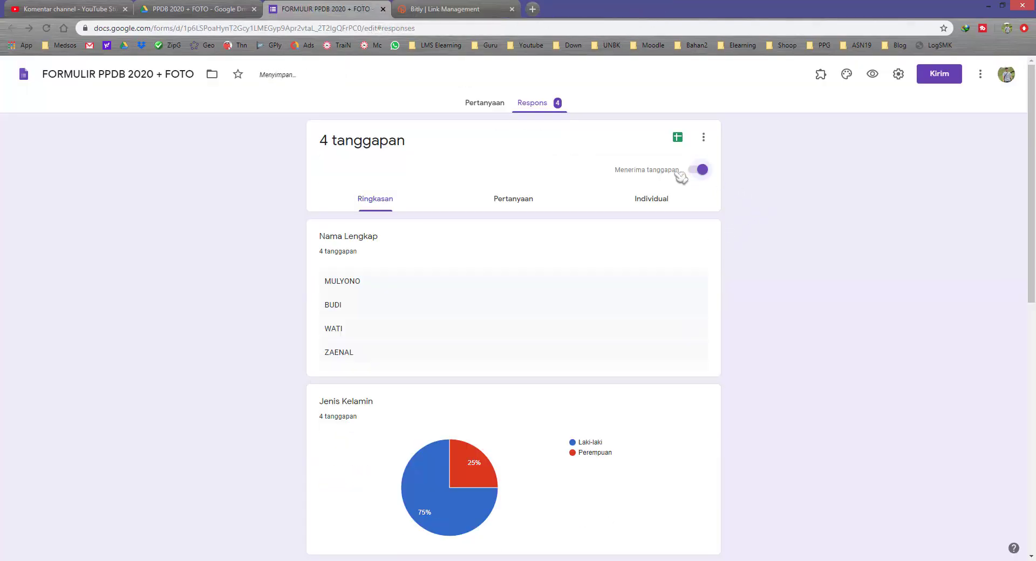
click(700, 171)
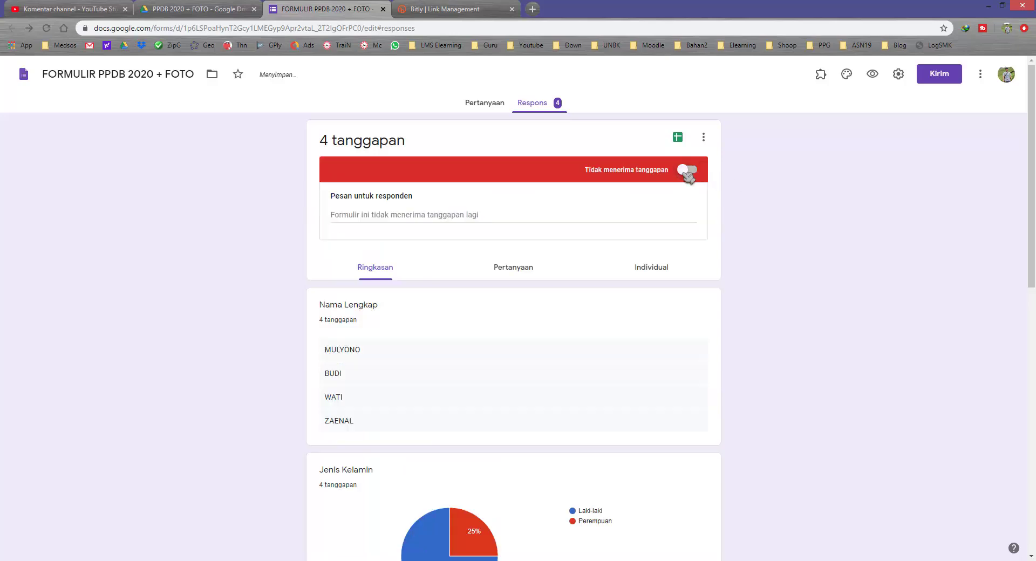
click(693, 171)
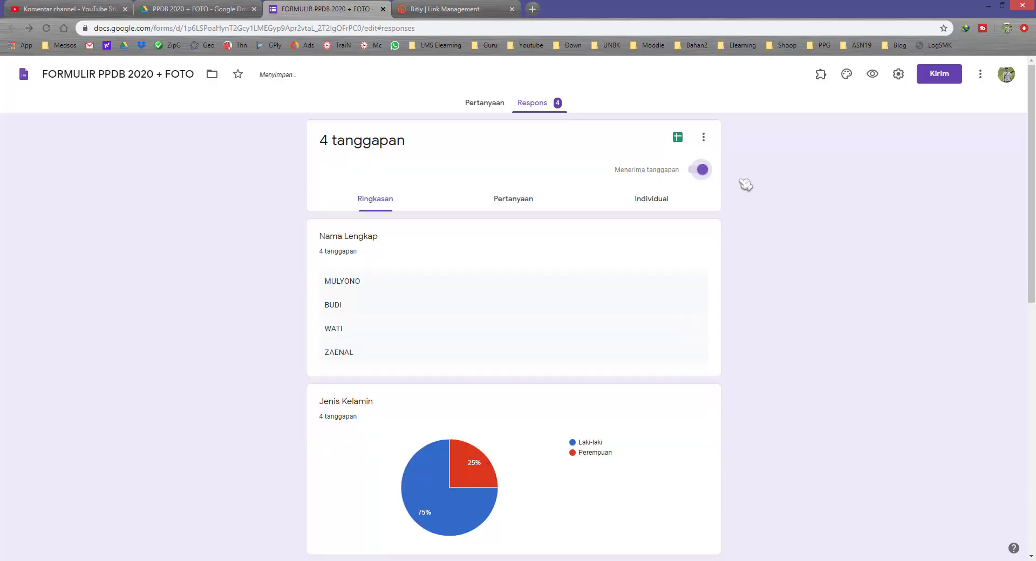